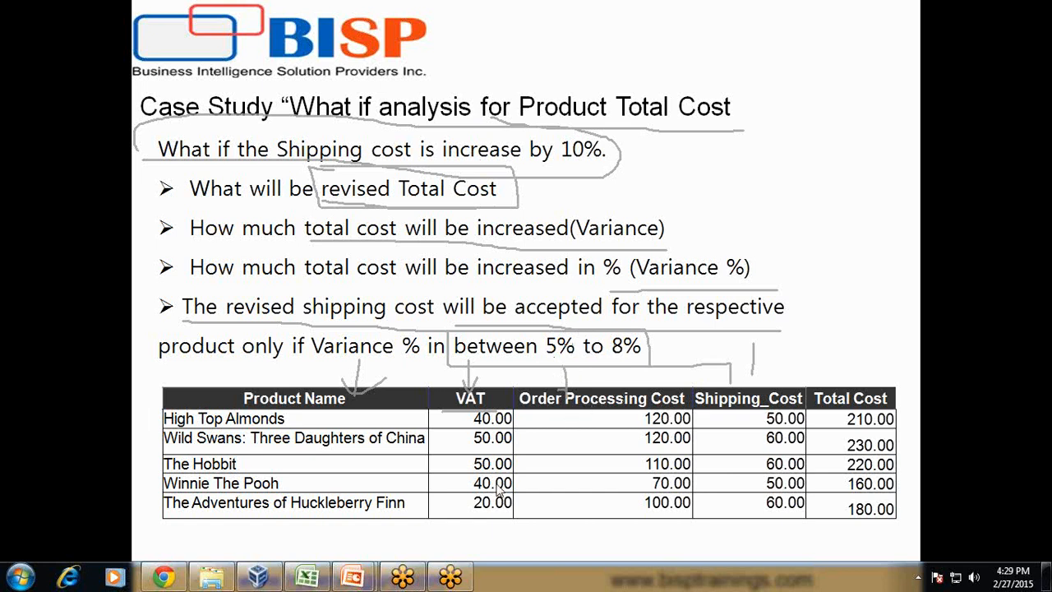
Switch to the Excel workbook and examine the product names, VAT, order processing and shipping cost columns, and the Total Cost formula in E2
left_click(306, 577)
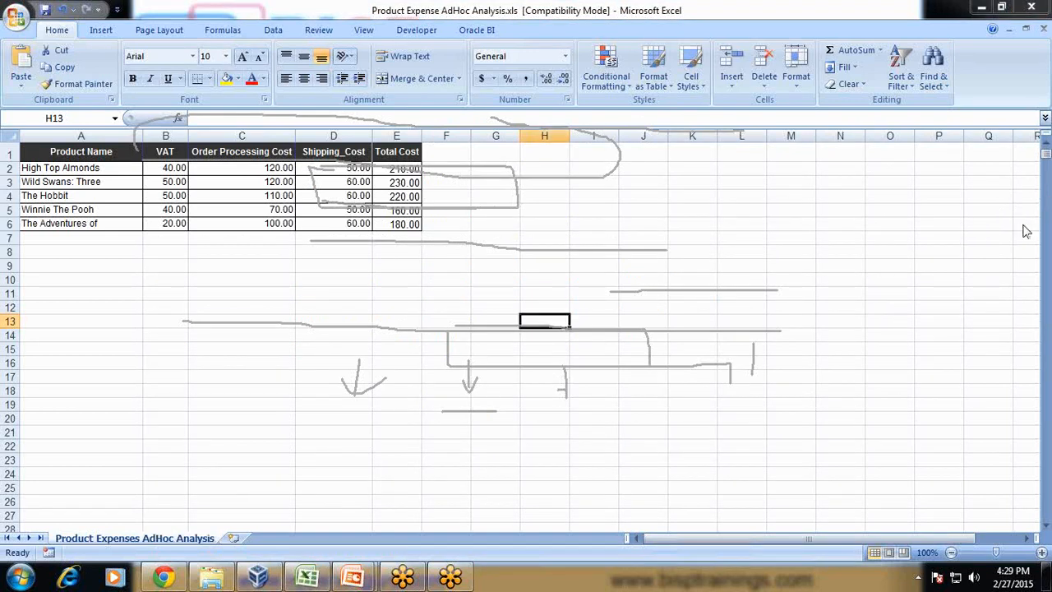
left_click(692, 251)
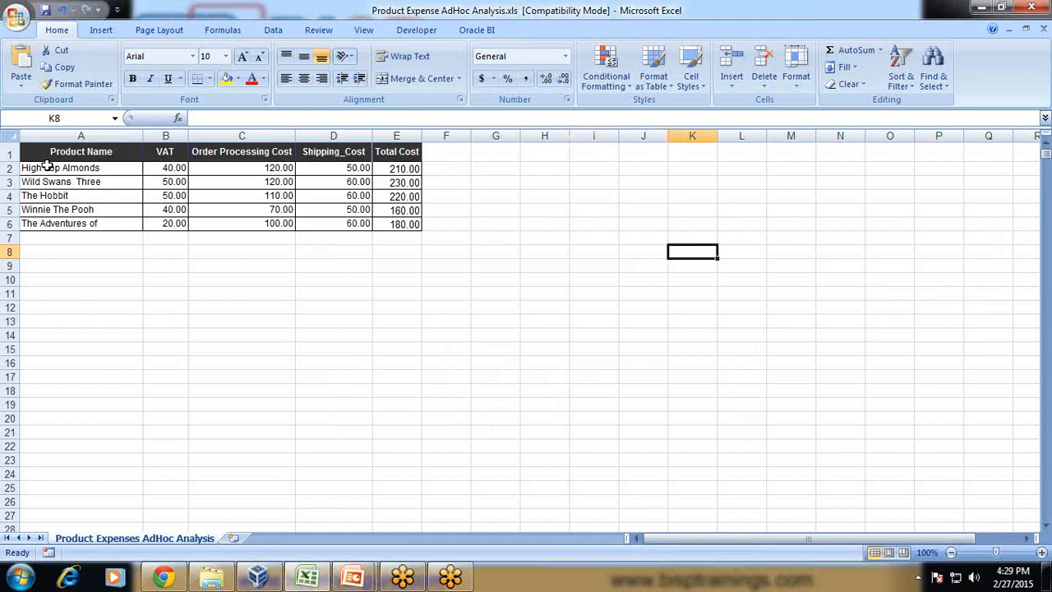
left_click(52, 157)
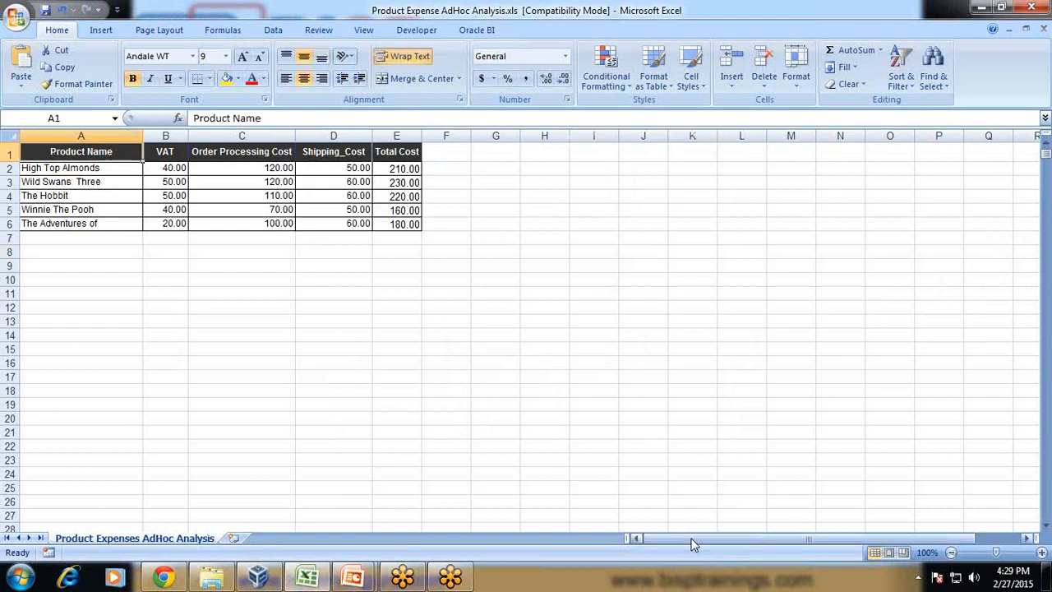
left_click_drag(97, 168, 87, 226)
left_click_drag(165, 168, 167, 224)
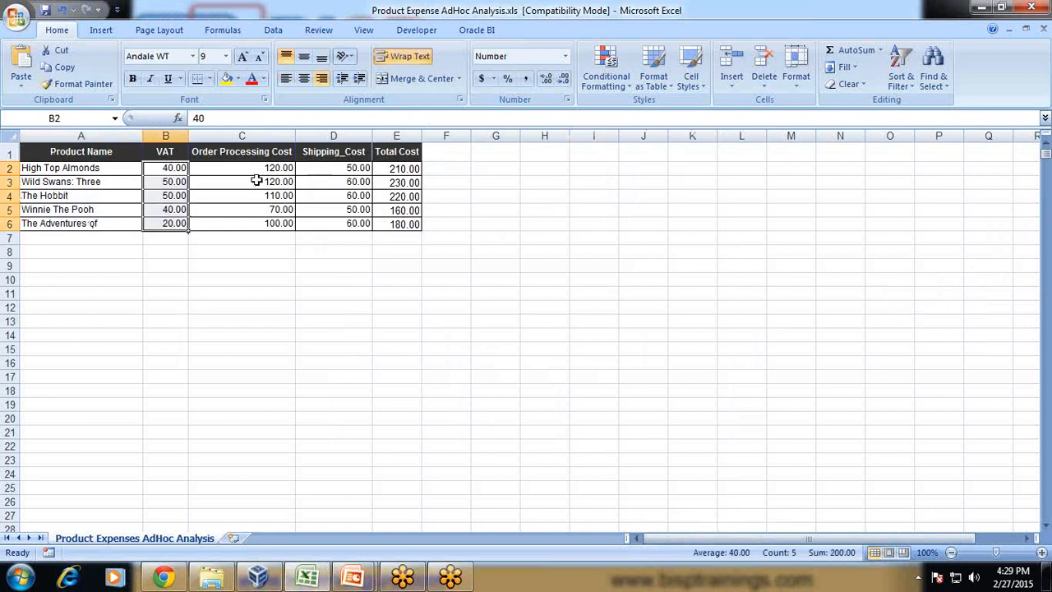
left_click(249, 174)
left_click_drag(249, 174, 247, 224)
left_click_drag(324, 167, 336, 222)
left_click(405, 168)
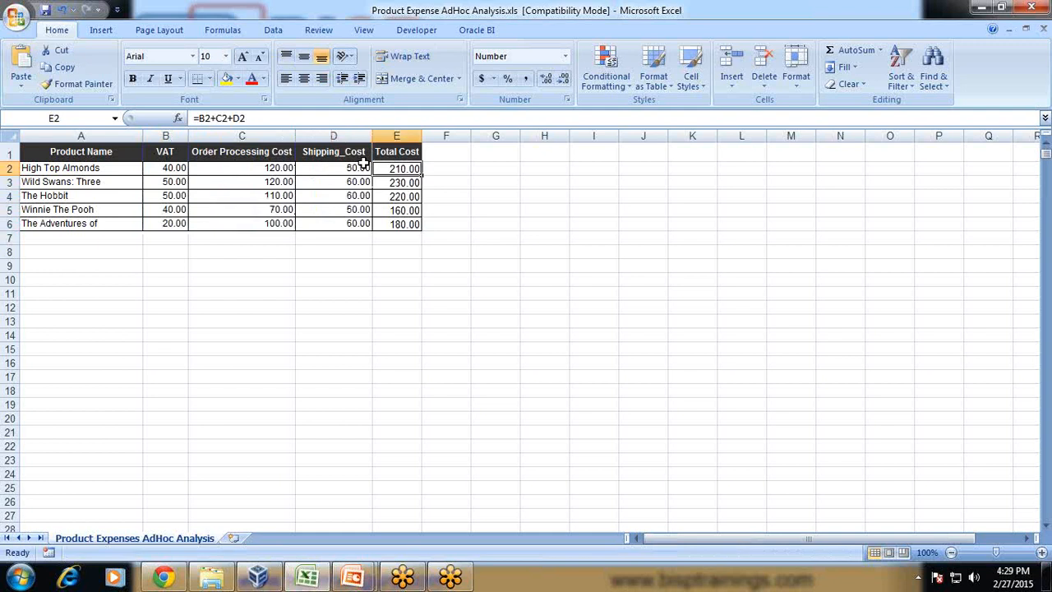
Add the header "Revised Shiping Cost" in F1 and fit column F's width to it
left_click(453, 153)
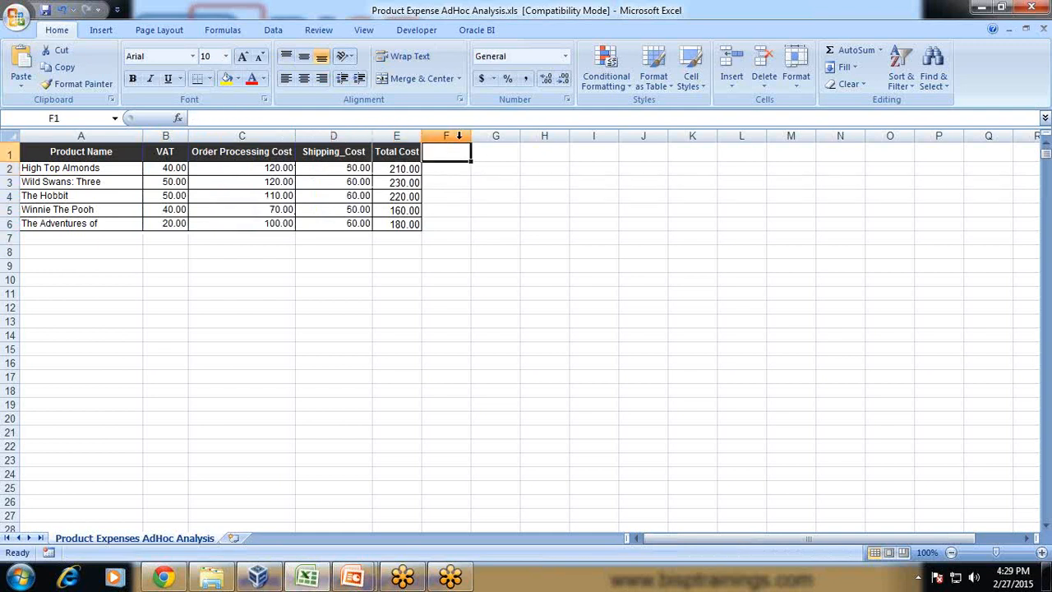
type("Revi")
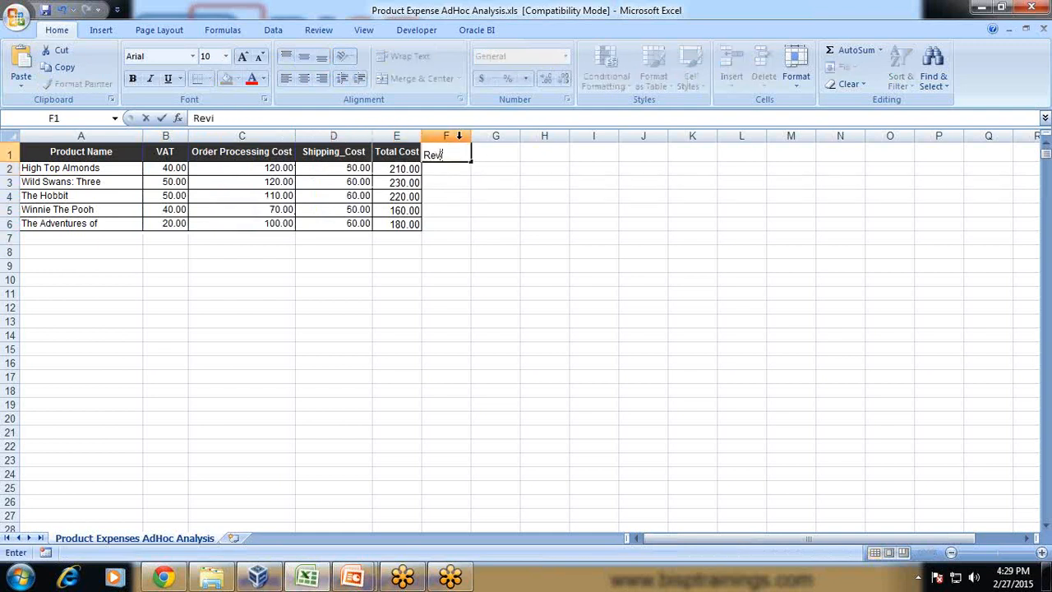
type("sed Shiping Cost")
key("Return")
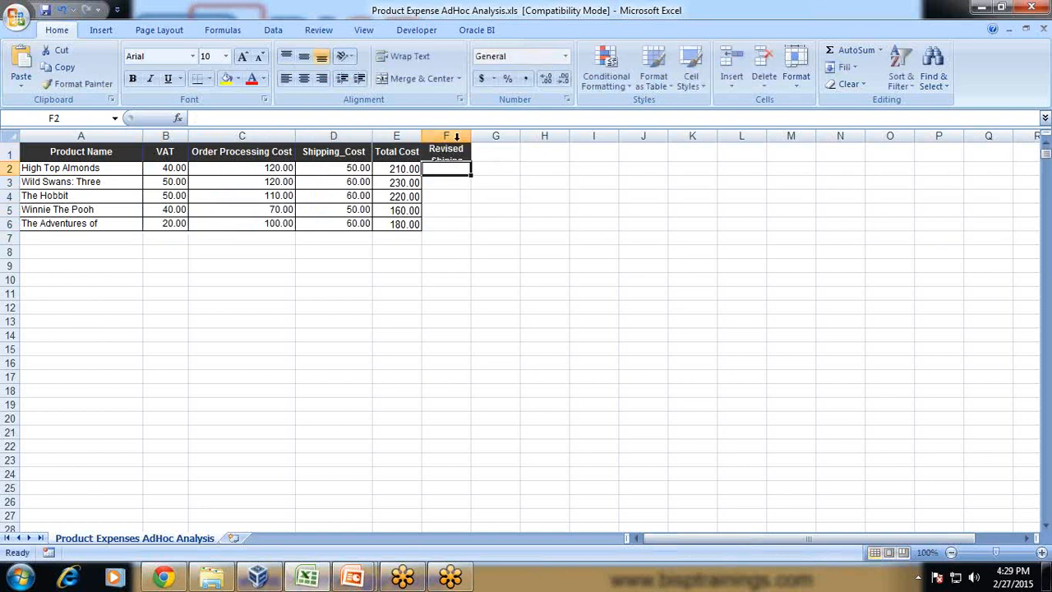
double_click(473, 134)
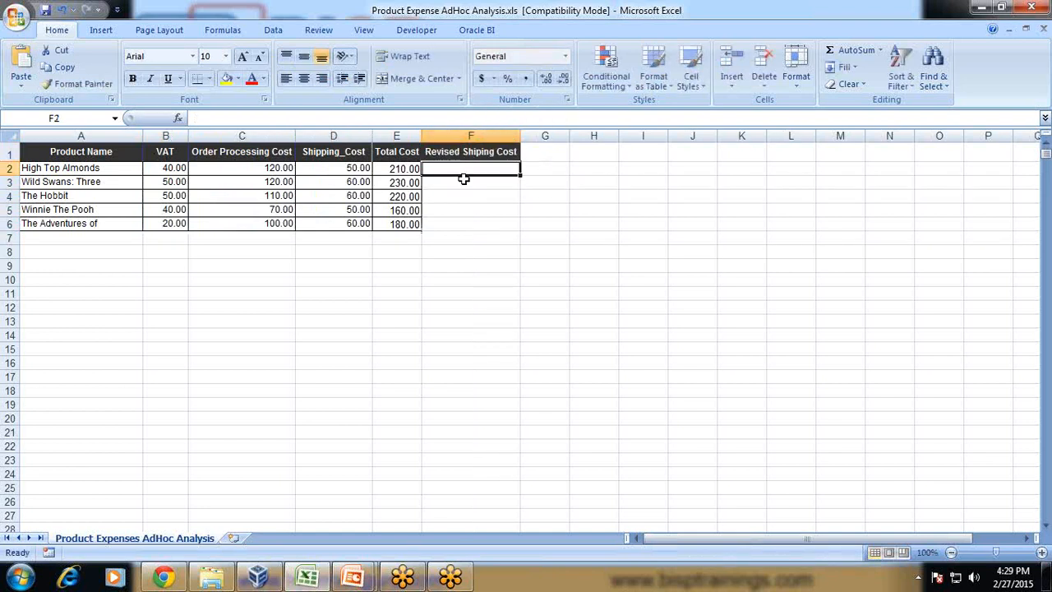
Calculate the revised shipping cost in F2 as =D2*1.10 and fill the formula down to F6
type("=")
left_click(309, 169)
type("*")
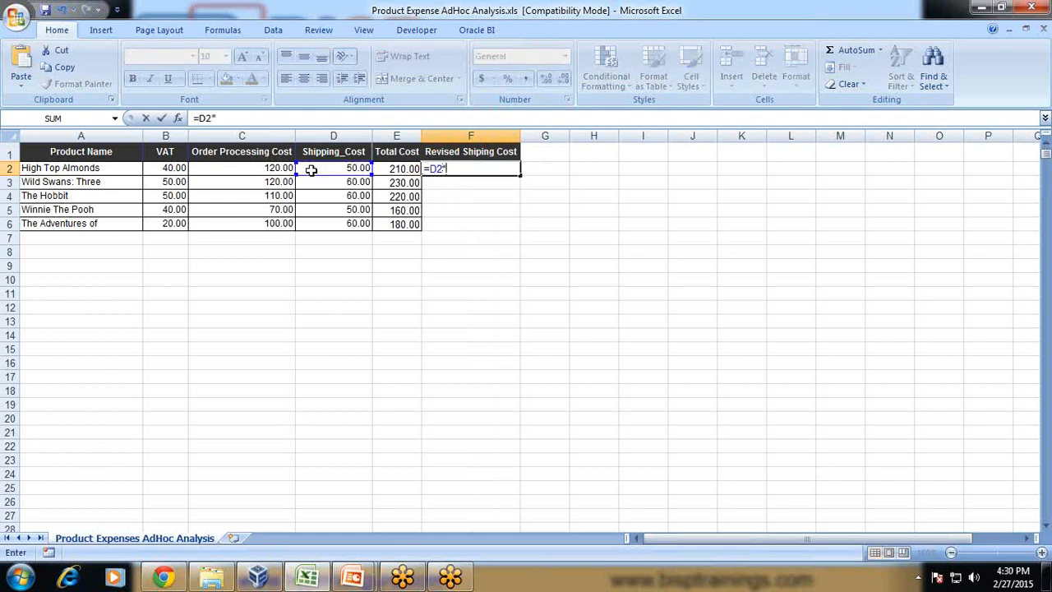
type("1.10")
key("Return")
key("Up")
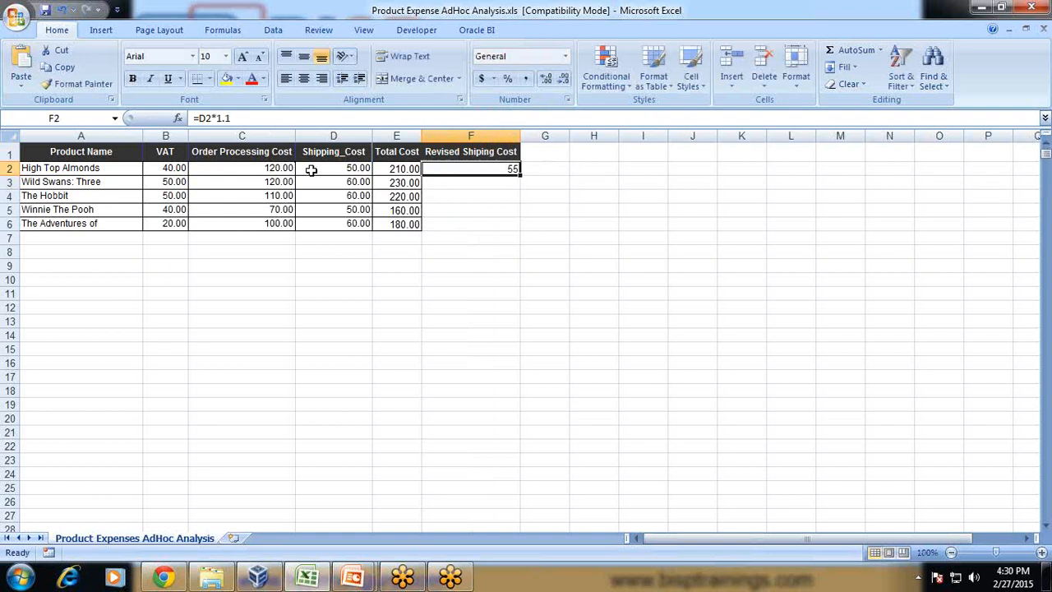
left_click_drag(520, 175, 520, 232)
Add the header "Revised Total Cost" in G1 and fit column G's width to it
left_click(549, 150)
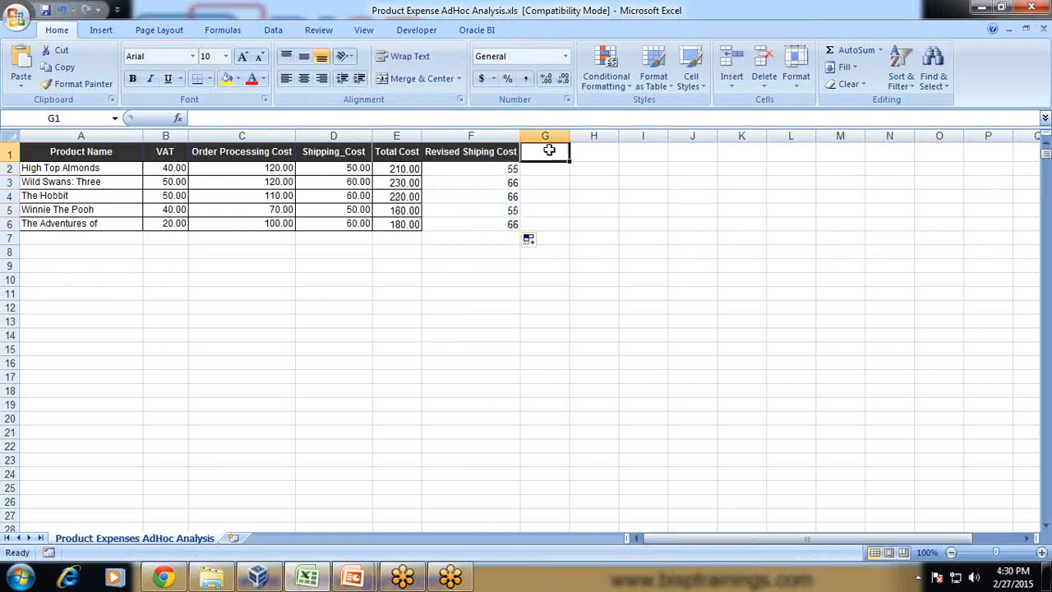
type("Revised Total")
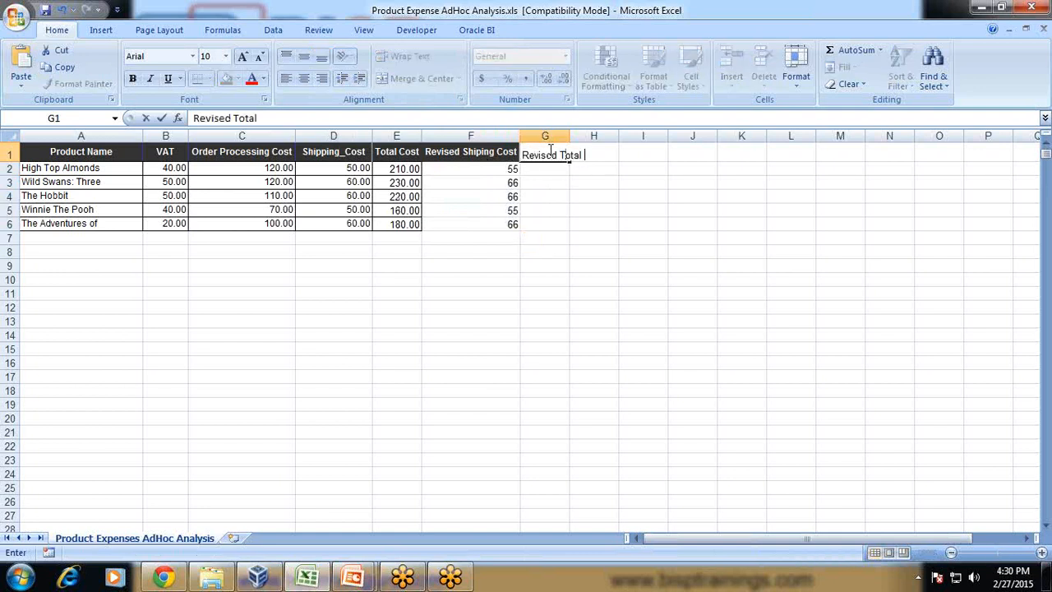
key("Return")
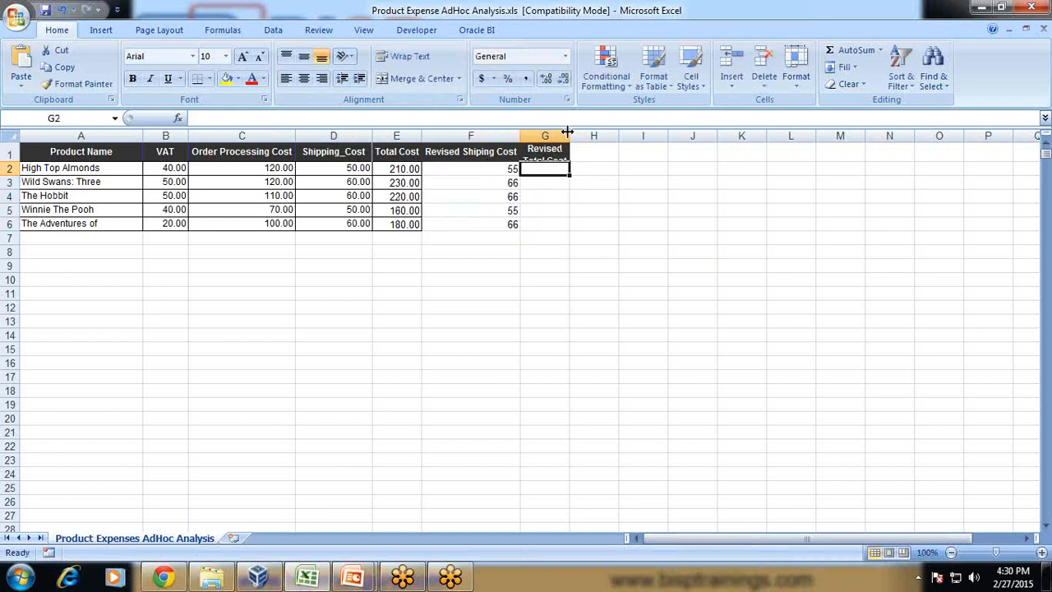
double_click(568, 136)
Calculate the revised total cost in G2 as =B2+C2+F2 and fill the formula down to G6
type("=")
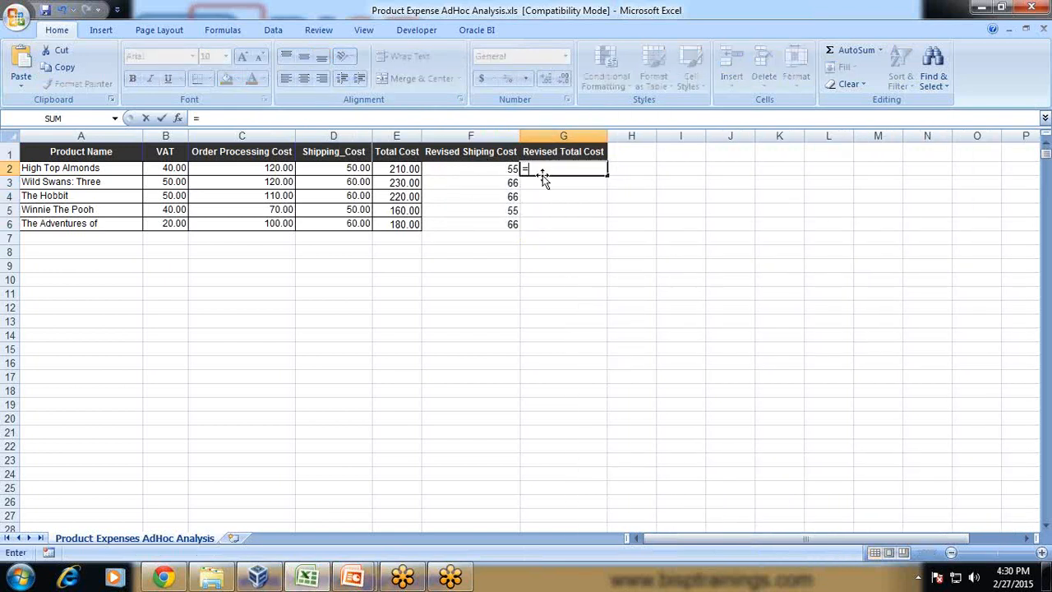
left_click(171, 168)
type("+")
left_click(229, 171)
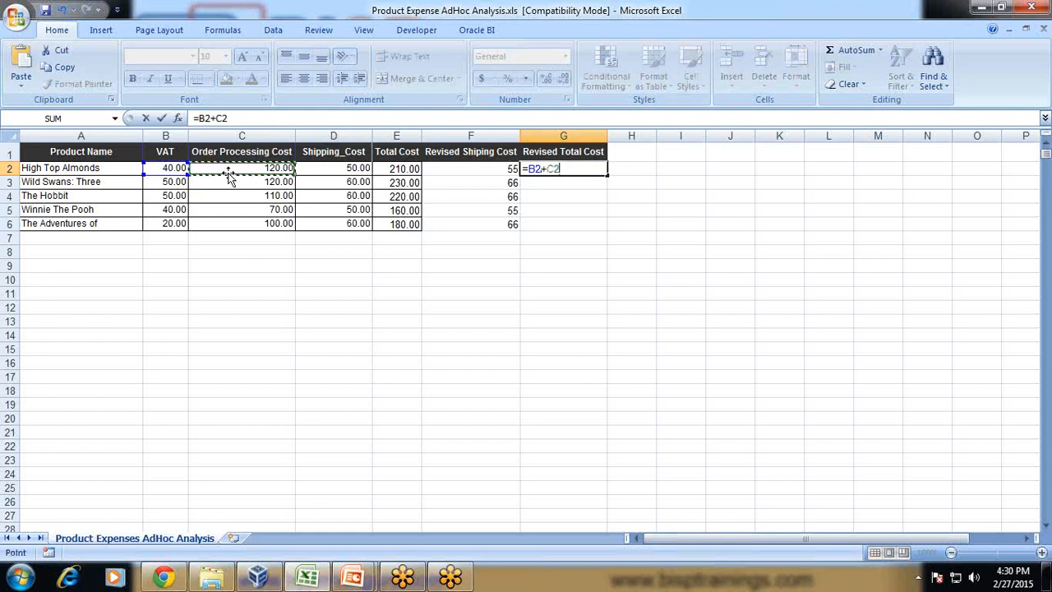
type("+")
left_click(454, 171)
key("Return")
key("Up")
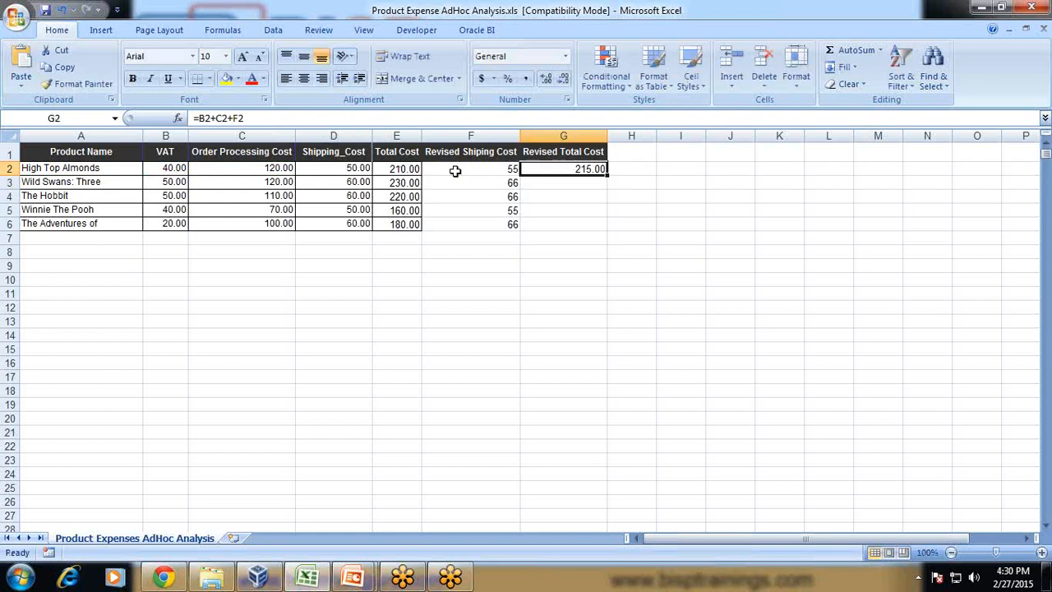
left_click_drag(608, 178, 606, 230)
Add the header "Variance" in H1
left_click(631, 151)
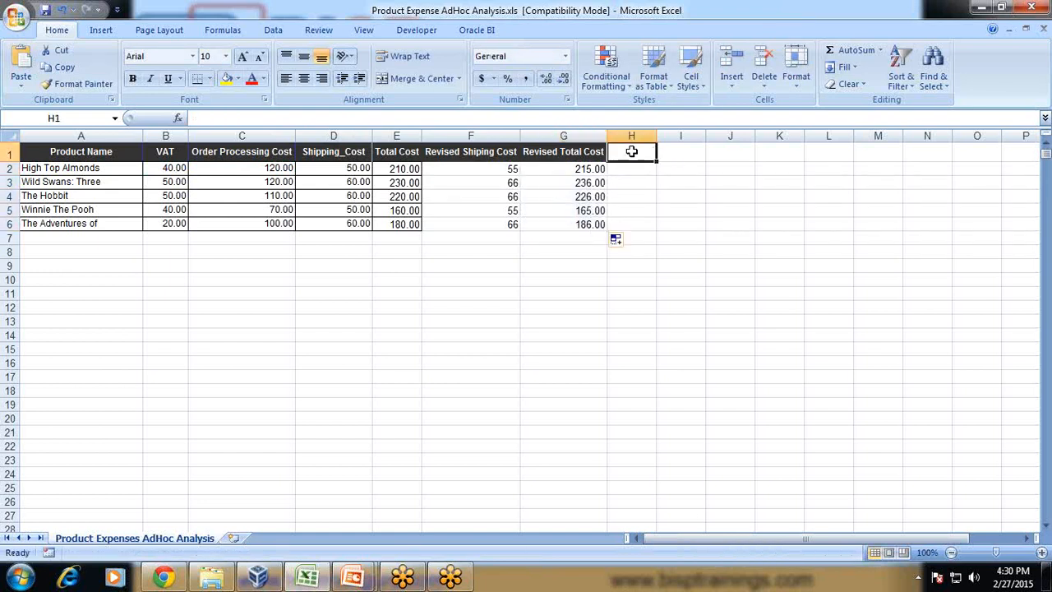
type("Variance")
key("Return")
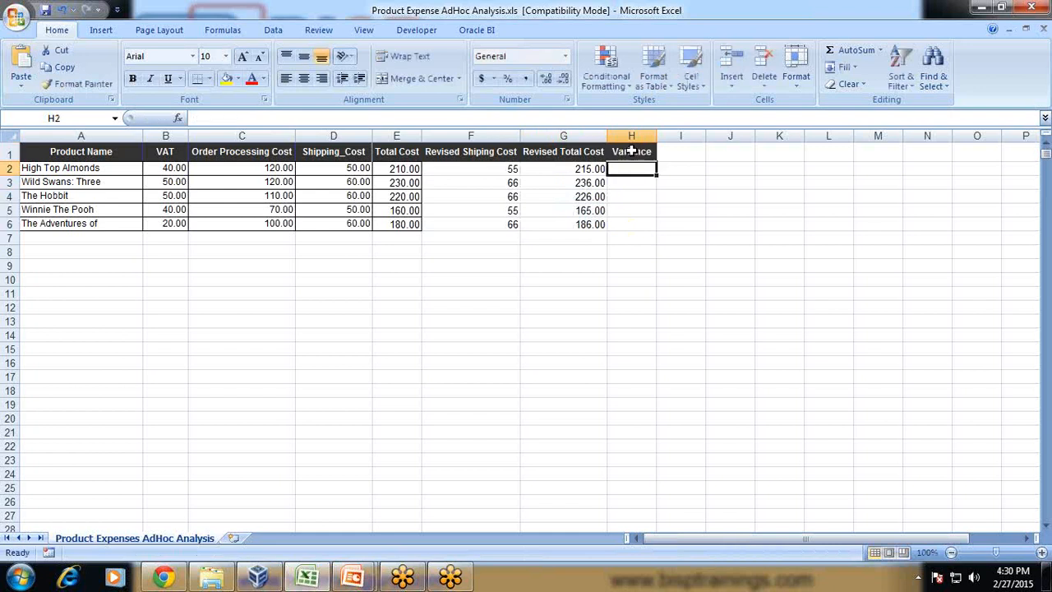
Calculate the variance in H2 as =G2-E2 and fill the formula down to H6
type("=")
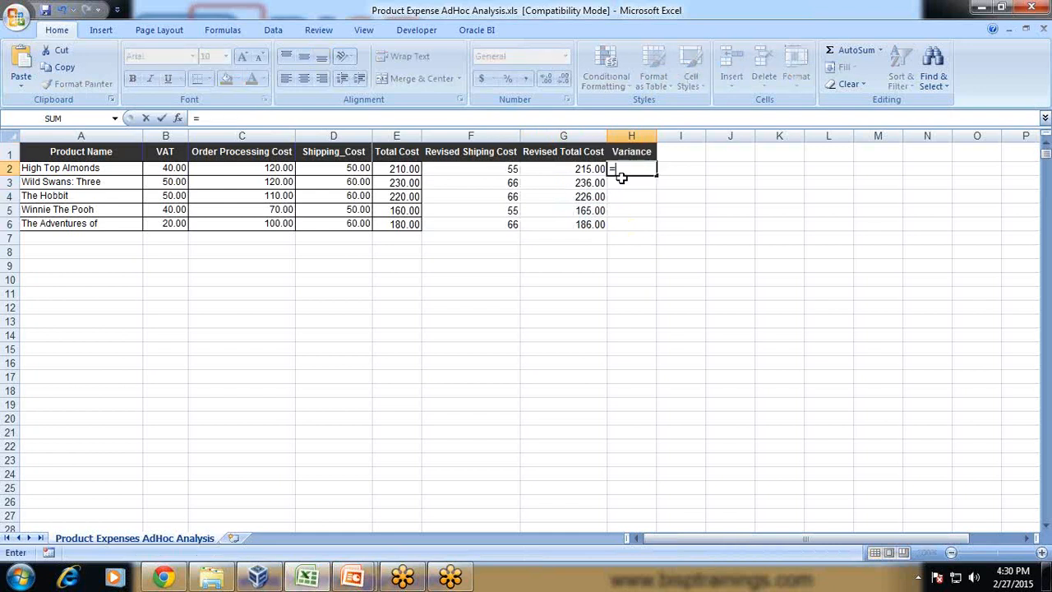
left_click(560, 170)
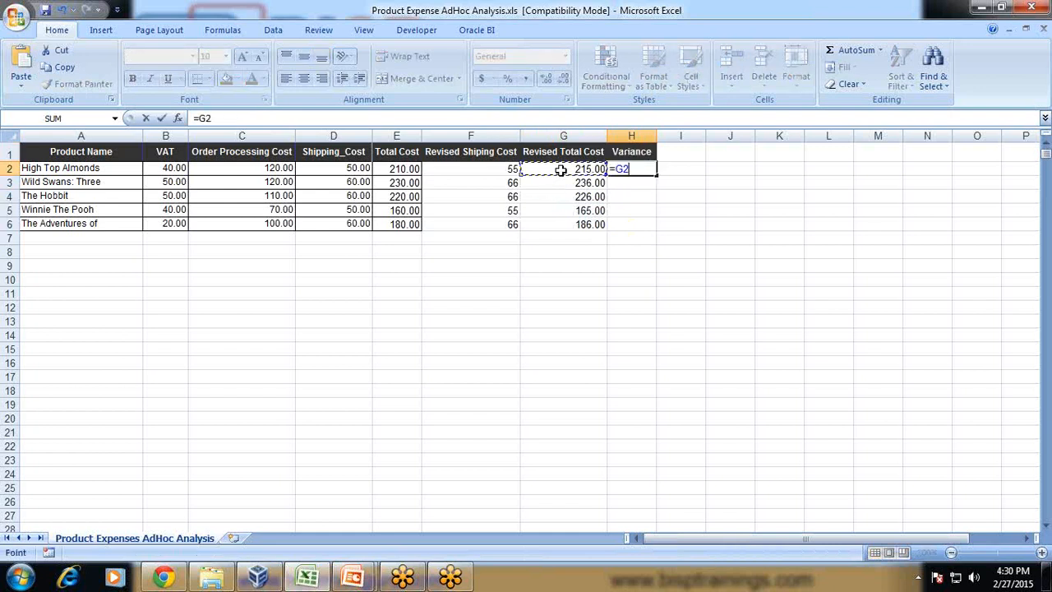
type("-")
left_click(408, 170)
type("-")
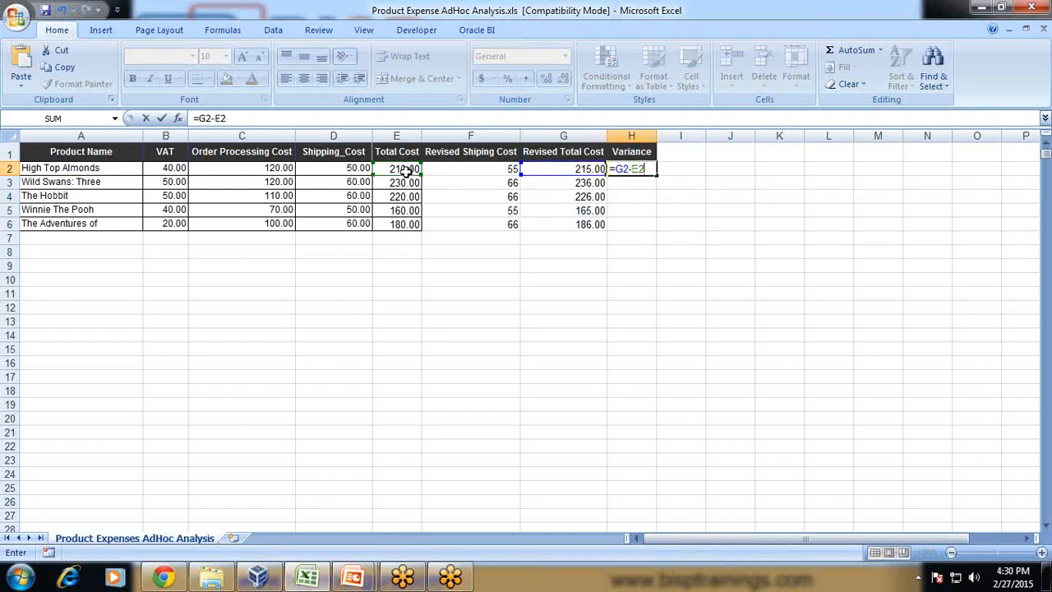
key("Return")
key("Up")
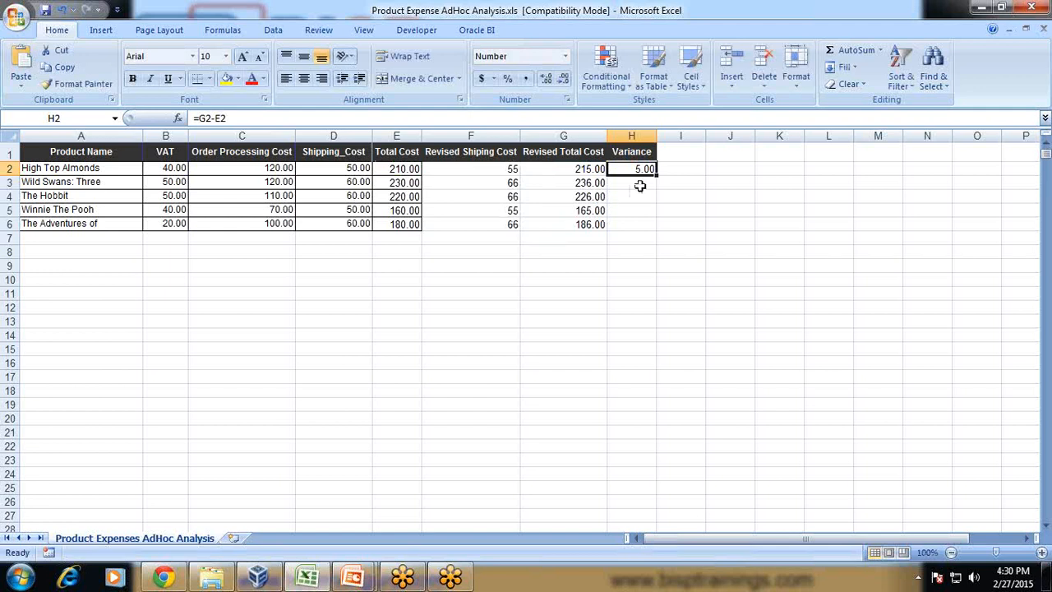
left_click_drag(656, 178, 648, 235)
Add the header "Variance %" in I1 and fit column I's width to it
left_click(677, 152)
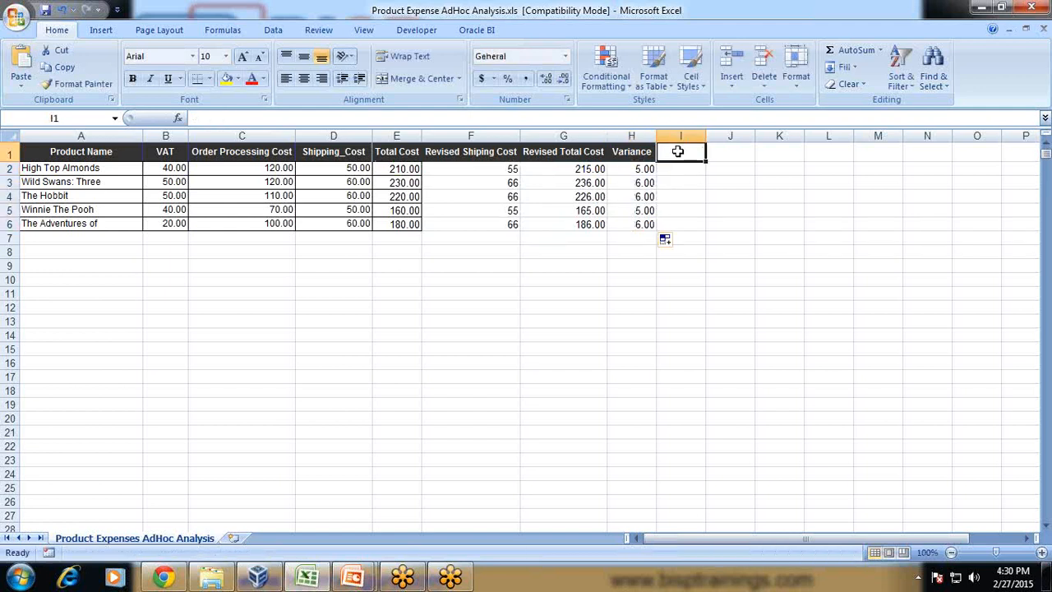
type("Va")
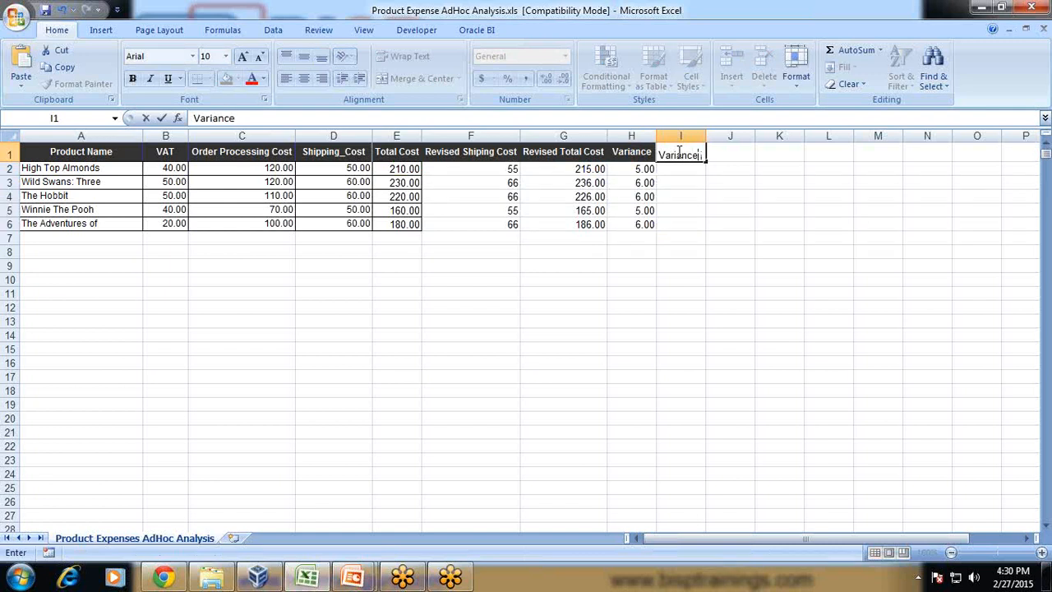
type("riance")
key("Return")
double_click(704, 136)
Enter the formula =H2/E2 in I2 to divide the variance by the original total cost
type("=")
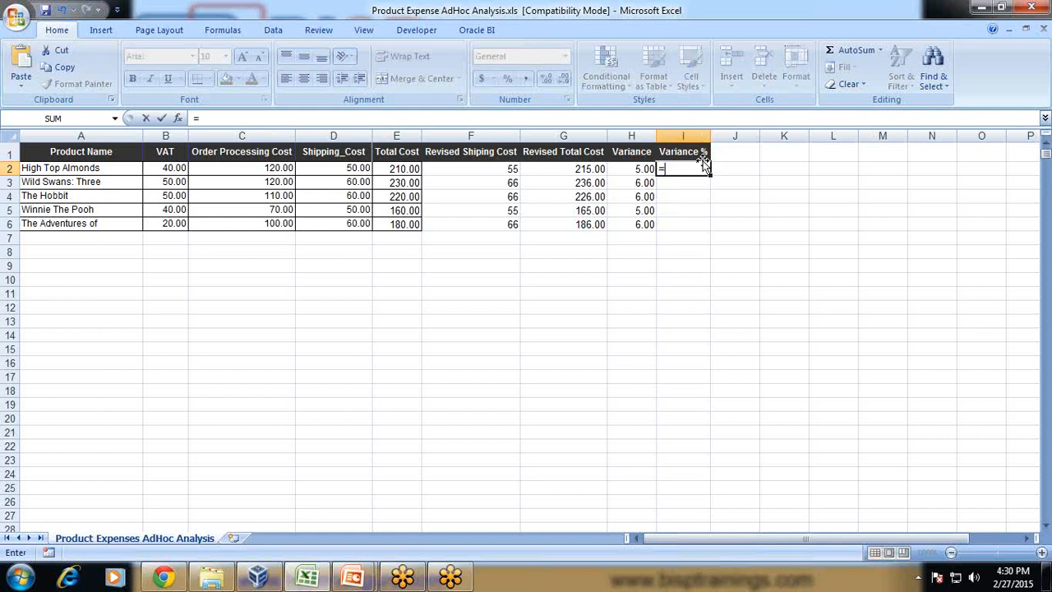
left_click(640, 167)
type("/")
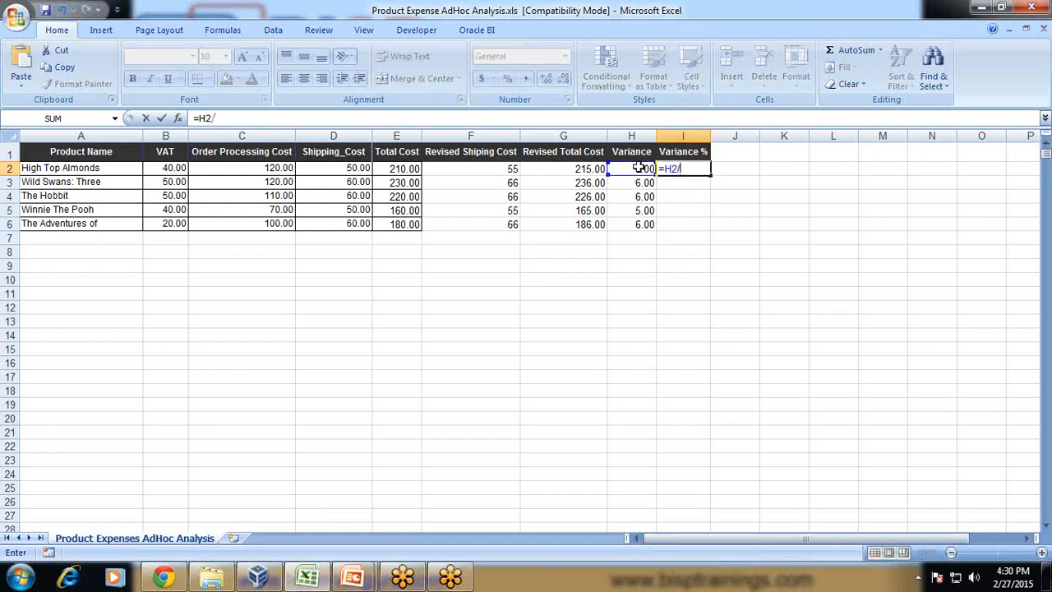
left_click(403, 168)
key("Return")
key("Up")
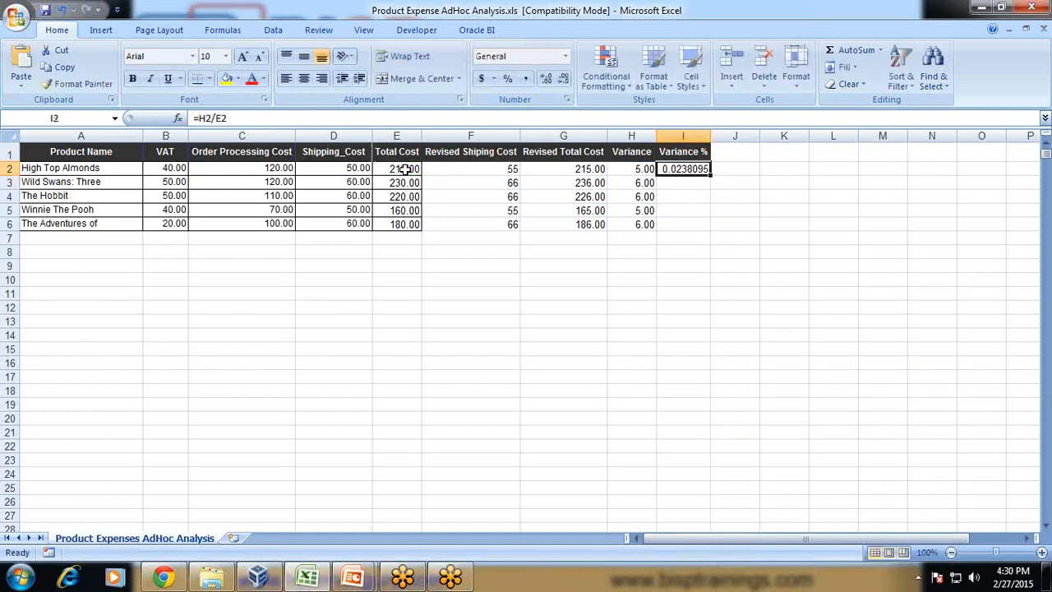
Extend the I2 formula to =H2/E2*100, fill it down to I6 and select the filled percentages for review
key("F2")
type("*")
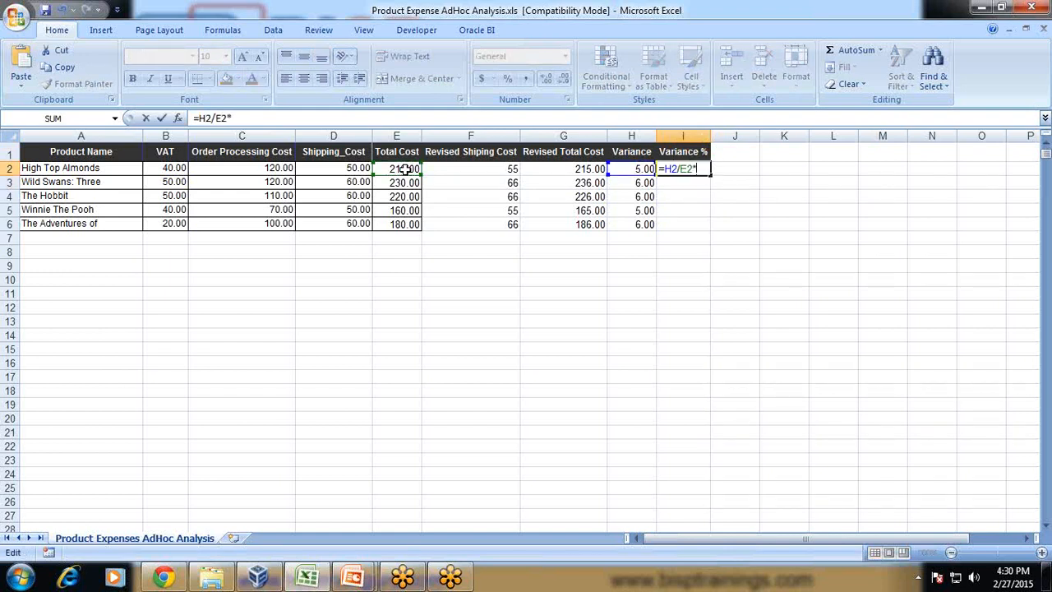
key("Return")
key("Up")
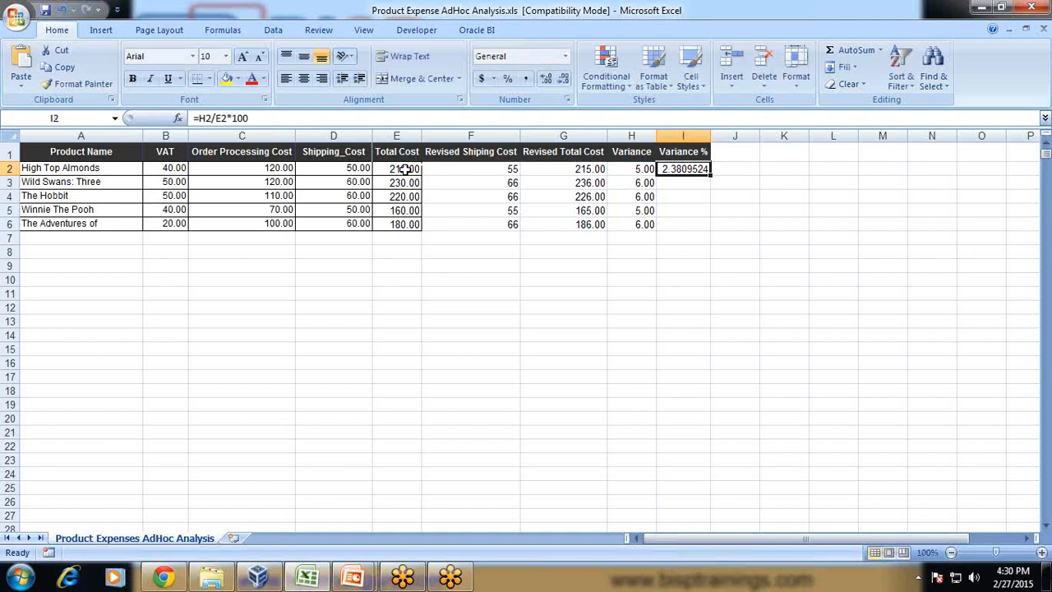
left_click_drag(708, 174, 709, 230)
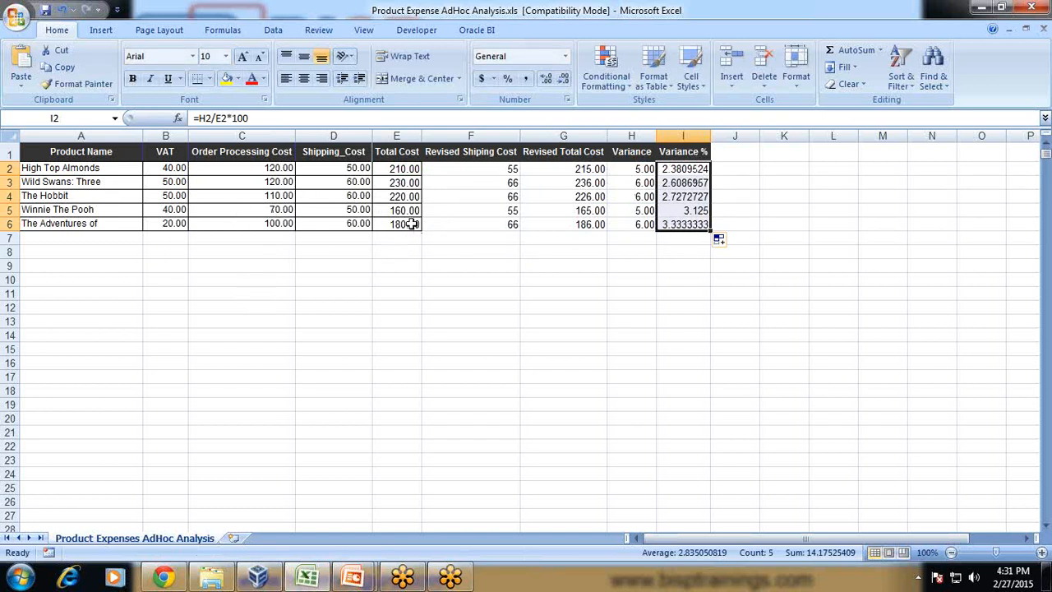
left_click(651, 262)
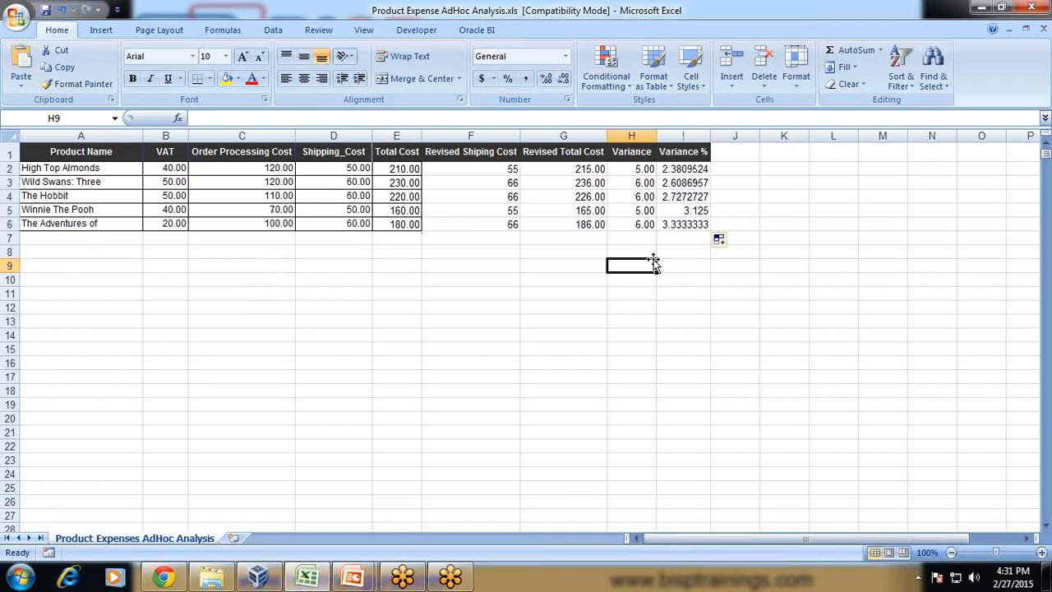
left_click_drag(693, 170, 690, 224)
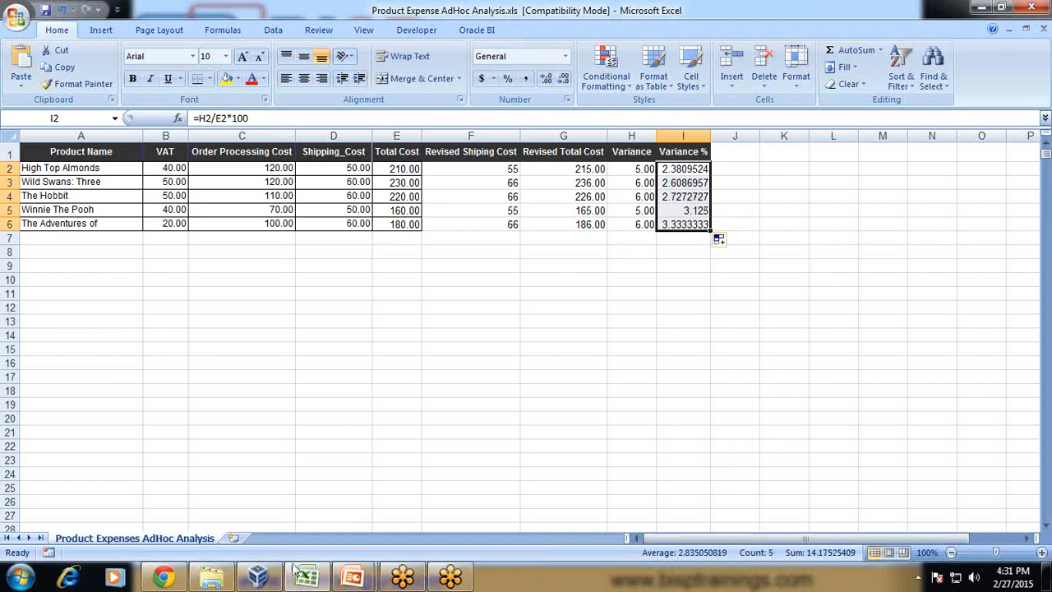
Switch to Tableau and create a new workbook
left_click(274, 582)
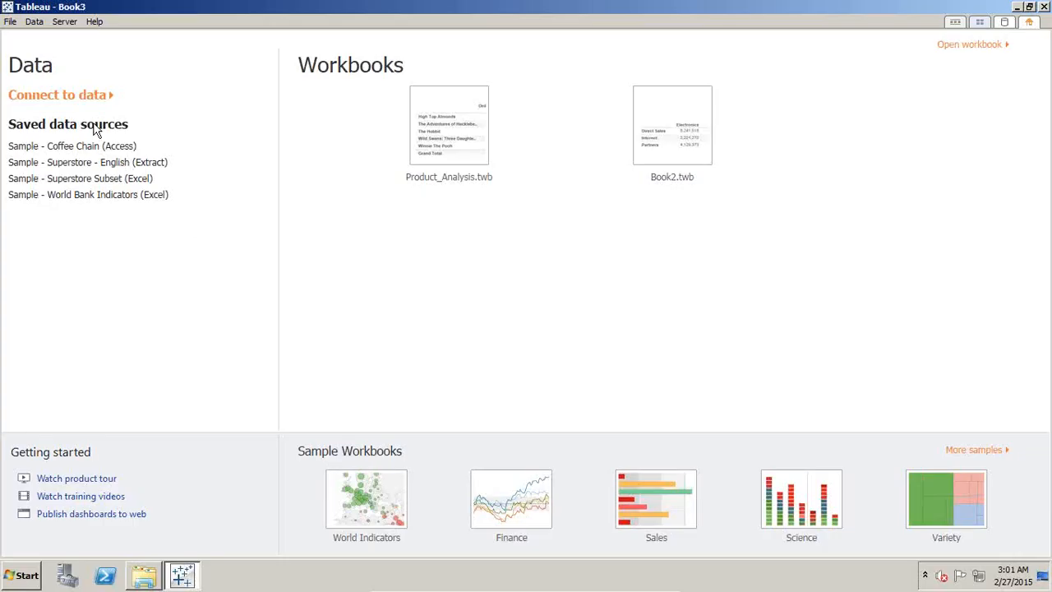
left_click(11, 22)
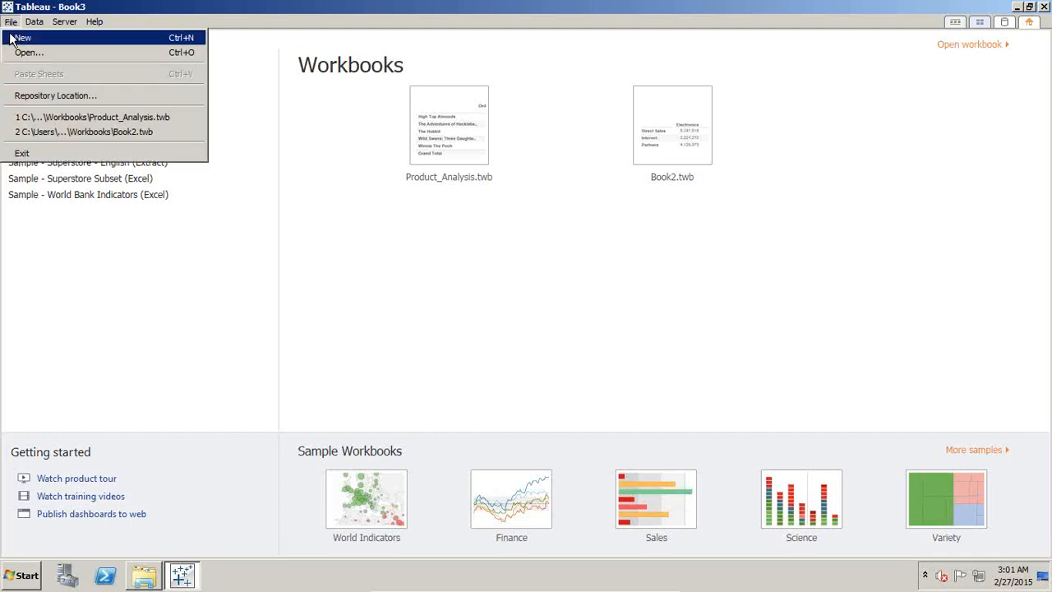
left_click(20, 38)
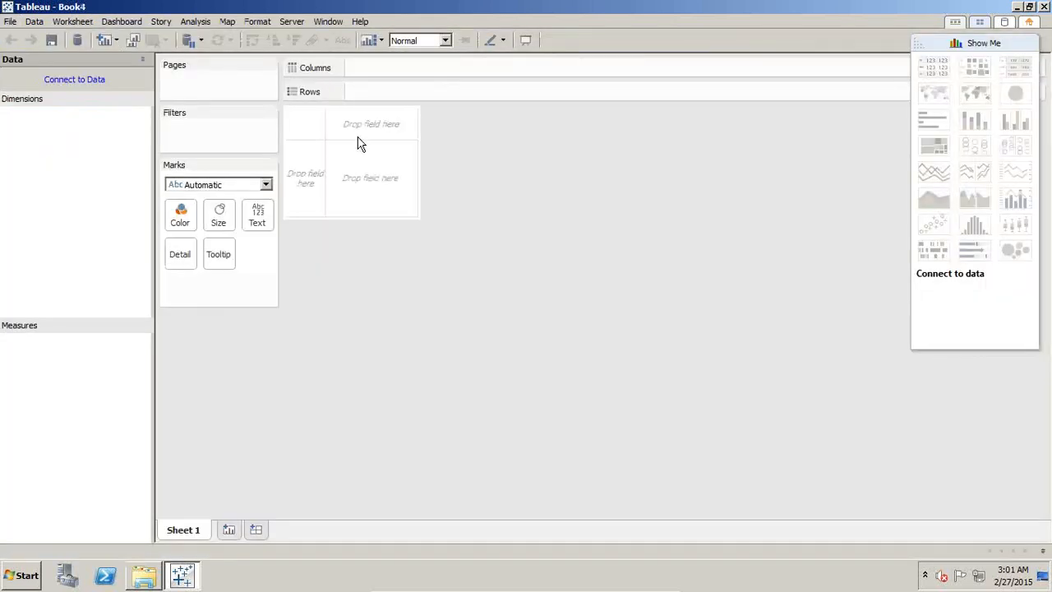
Connect to the Excel file Product Expense AdHoc Analysis, check its first-row field names option and go to the worksheet
left_click(74, 80)
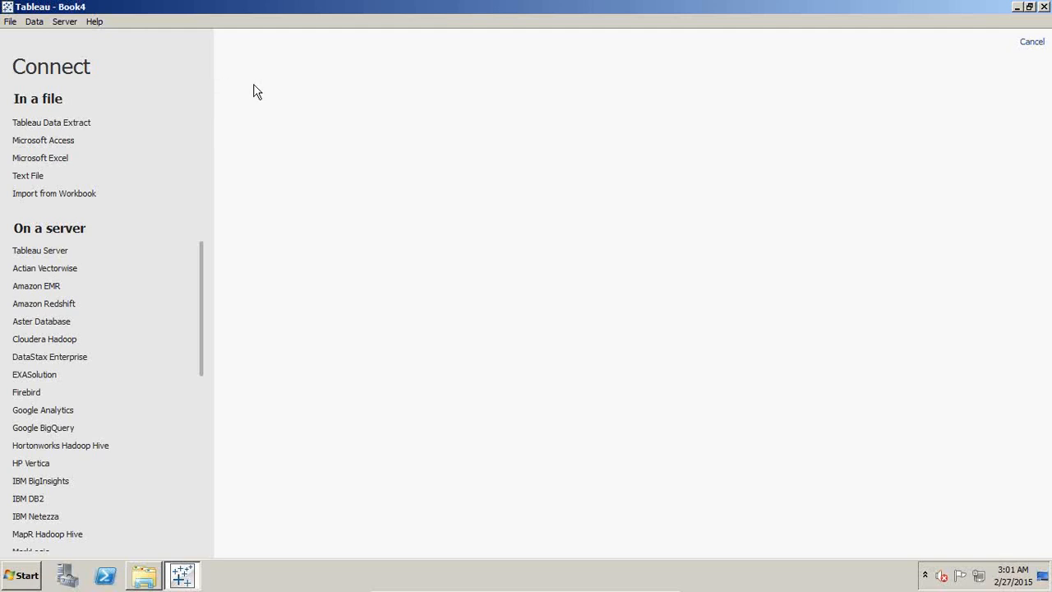
left_click(37, 162)
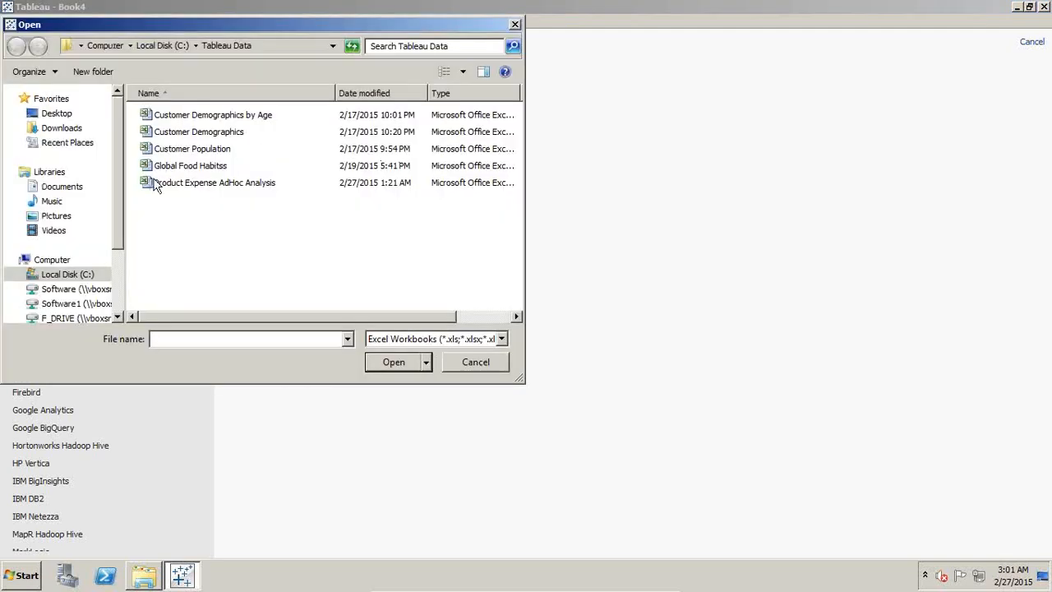
left_click(205, 186)
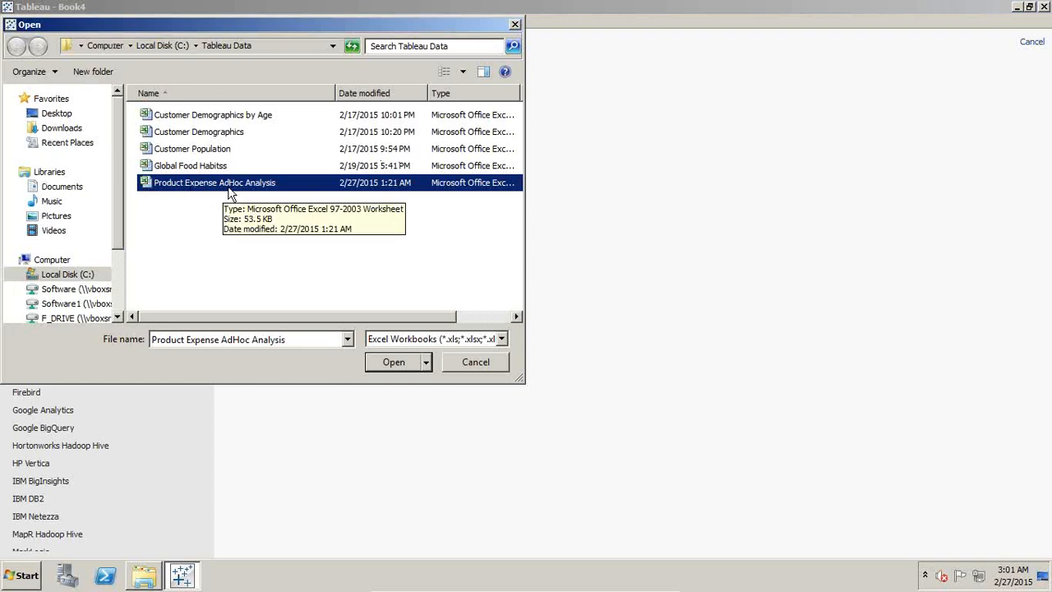
left_click(411, 363)
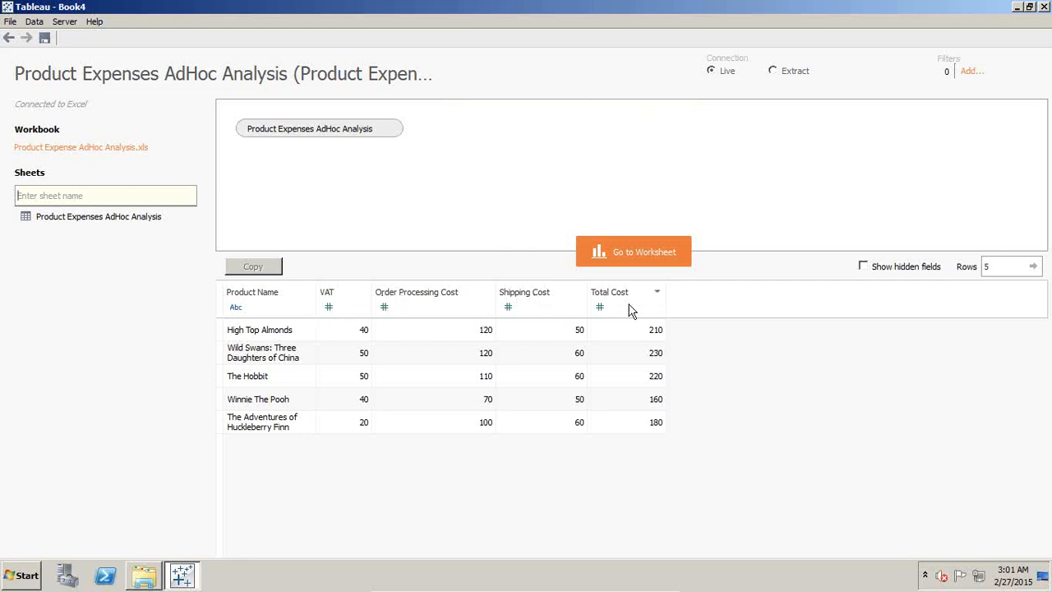
left_click(374, 129)
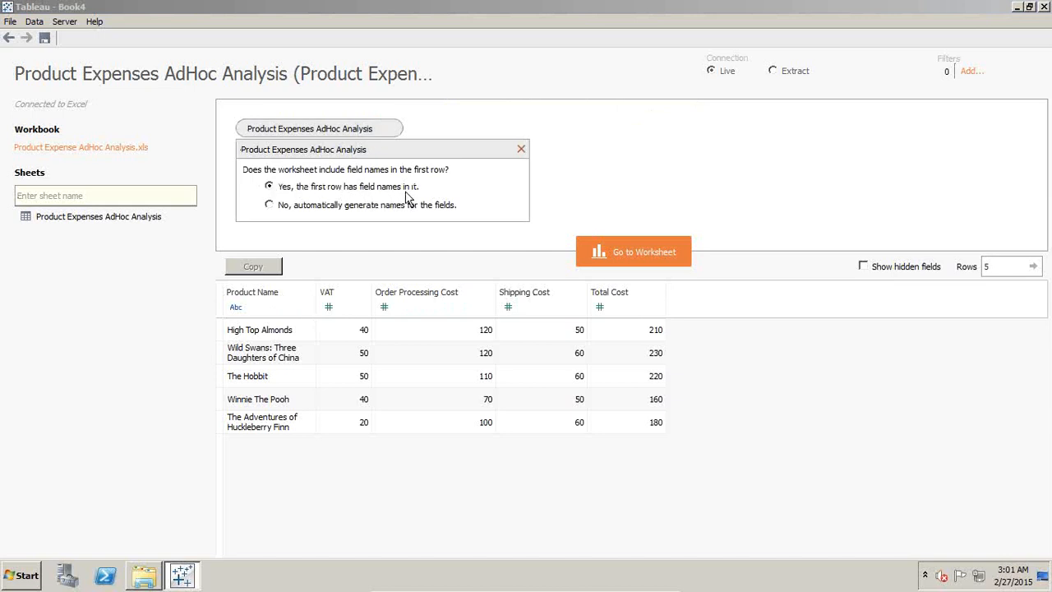
left_click(621, 252)
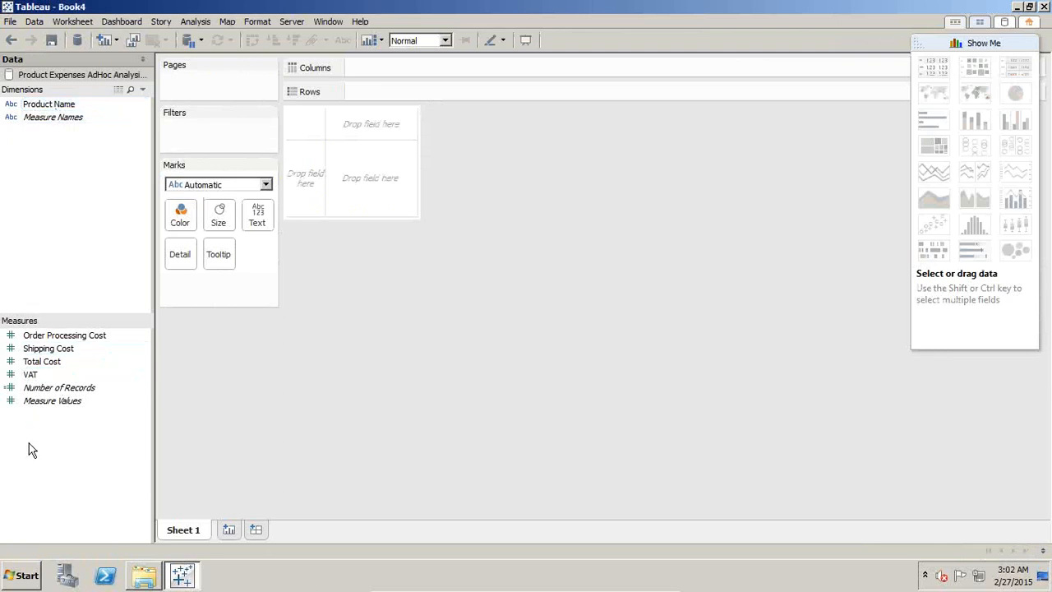
Build a text table with Product Name as rows and Order Processing Cost, Shipping Cost and VAT as measure columns
left_click_drag(33, 111, 325, 177)
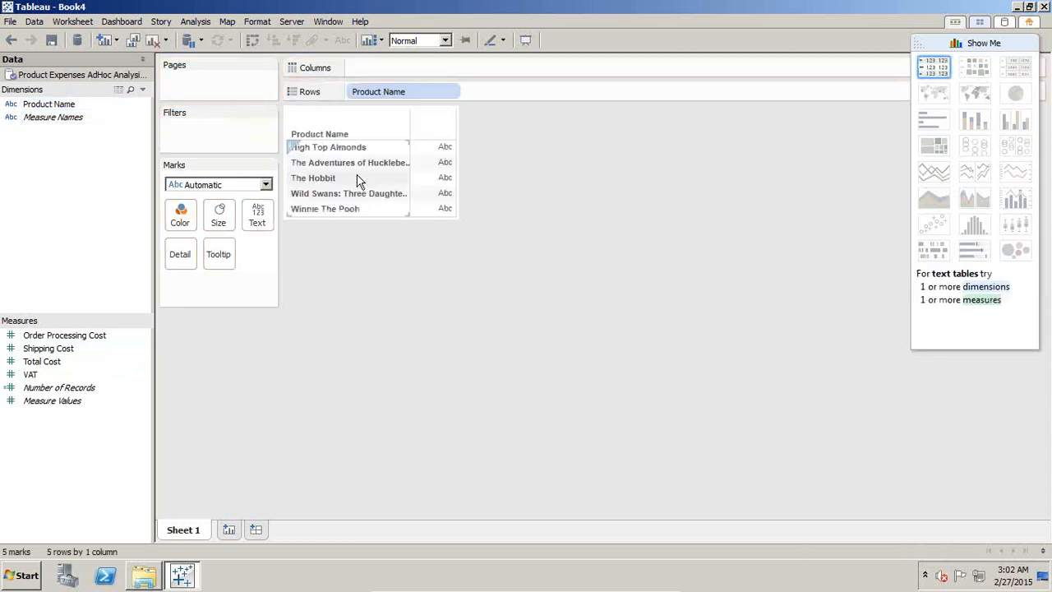
left_click(59, 352)
left_click(63, 336, "ctrl")
left_click(60, 351, "ctrl")
left_click(41, 375, "ctrl")
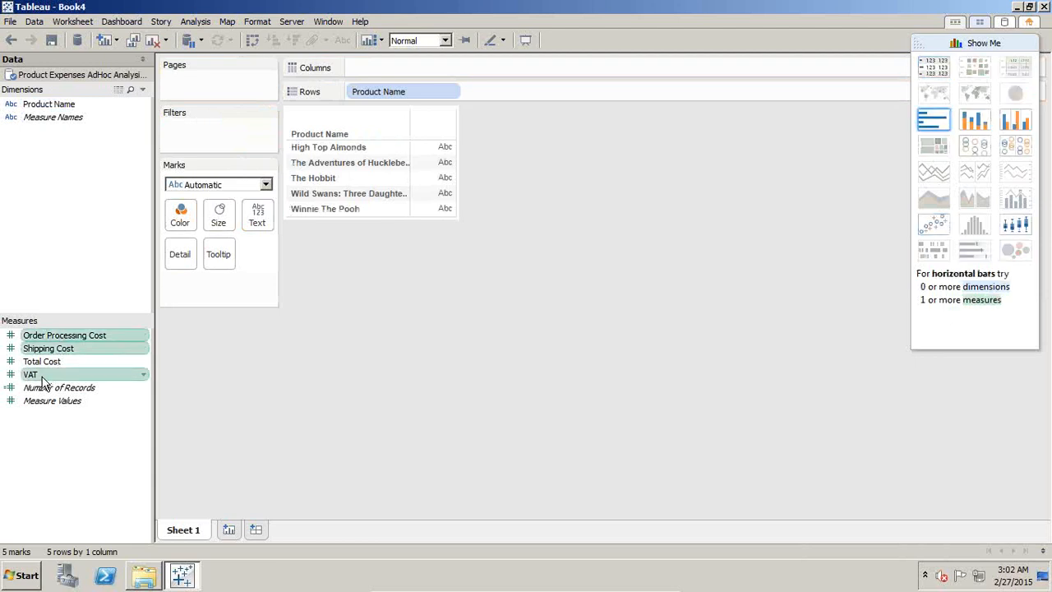
left_click_drag(50, 346, 415, 197)
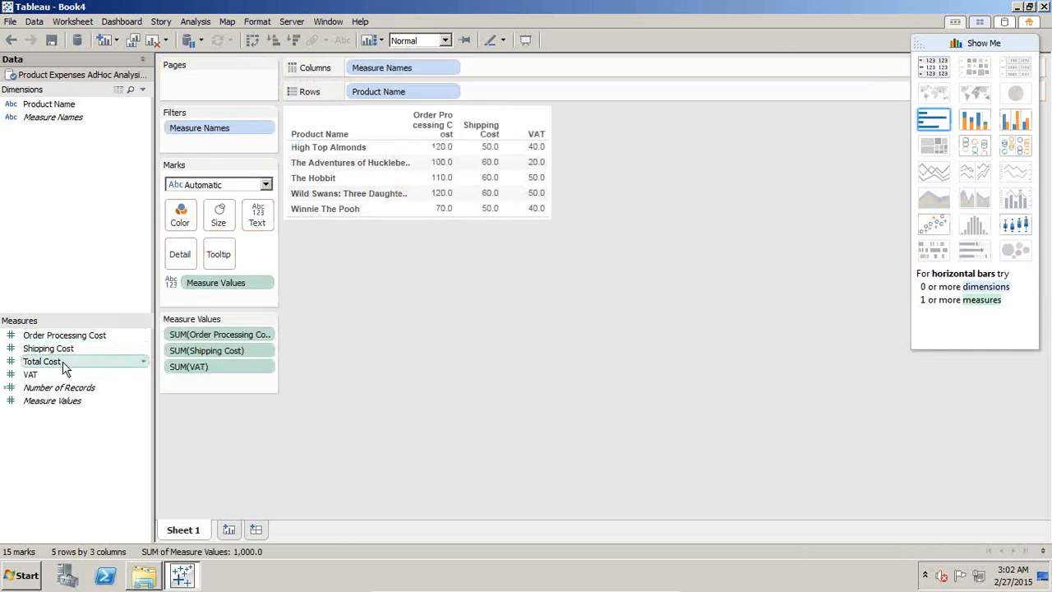
Add Total Cost to the table and widen the measure columns so the Order Processing Cost header wraps cleanly
left_click_drag(64, 367, 585, 191)
mouse_move(585, 191)
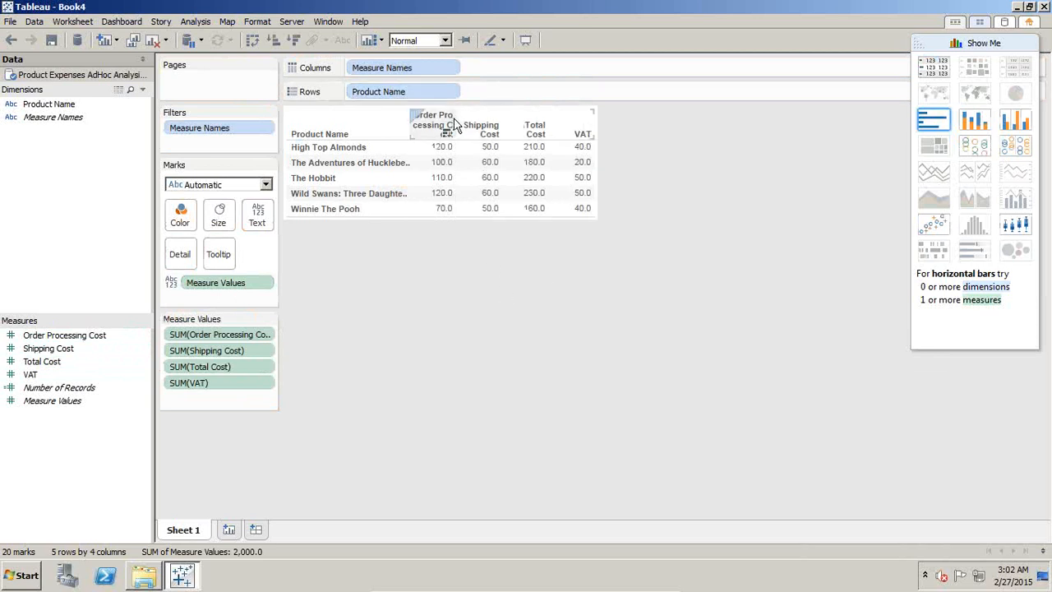
left_click_drag(454, 120, 466, 120)
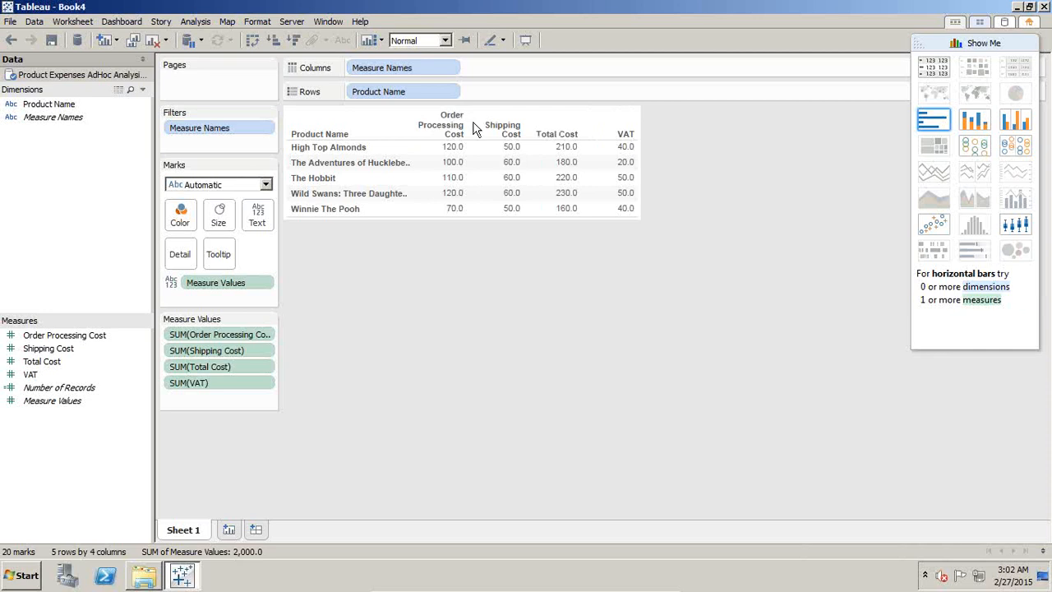
Create a calculated field named Revised_Sgipping_Cost with the formula [Shipping Cost]*1.10
left_click(195, 23)
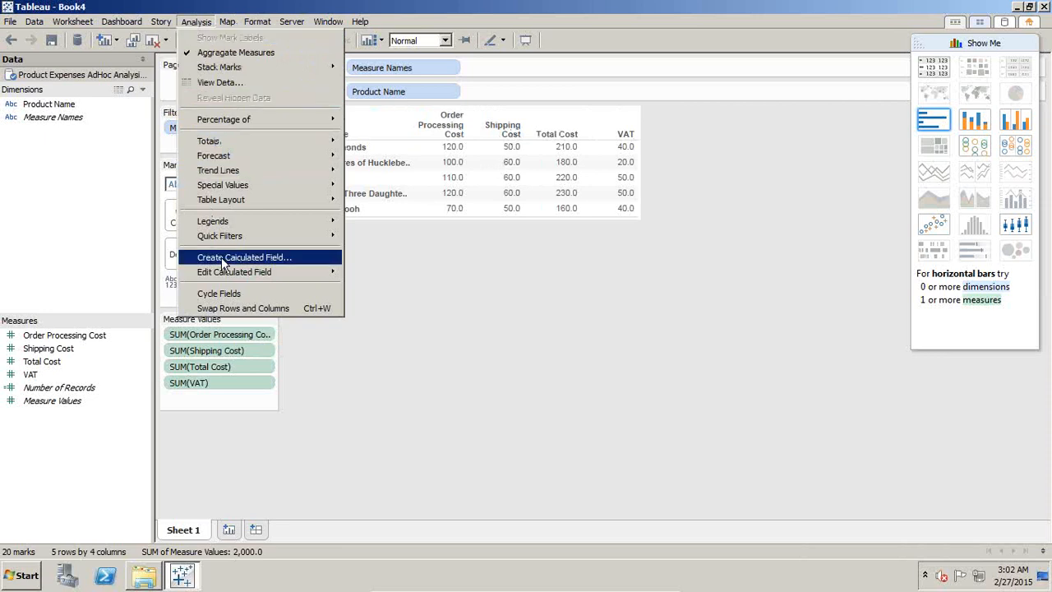
right_click(79, 454)
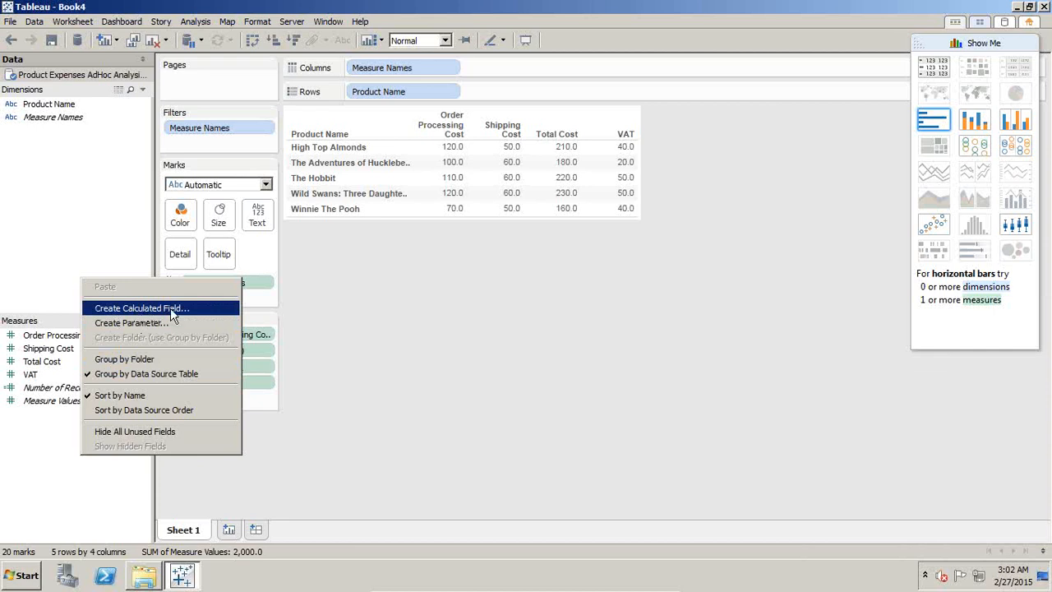
left_click(141, 308)
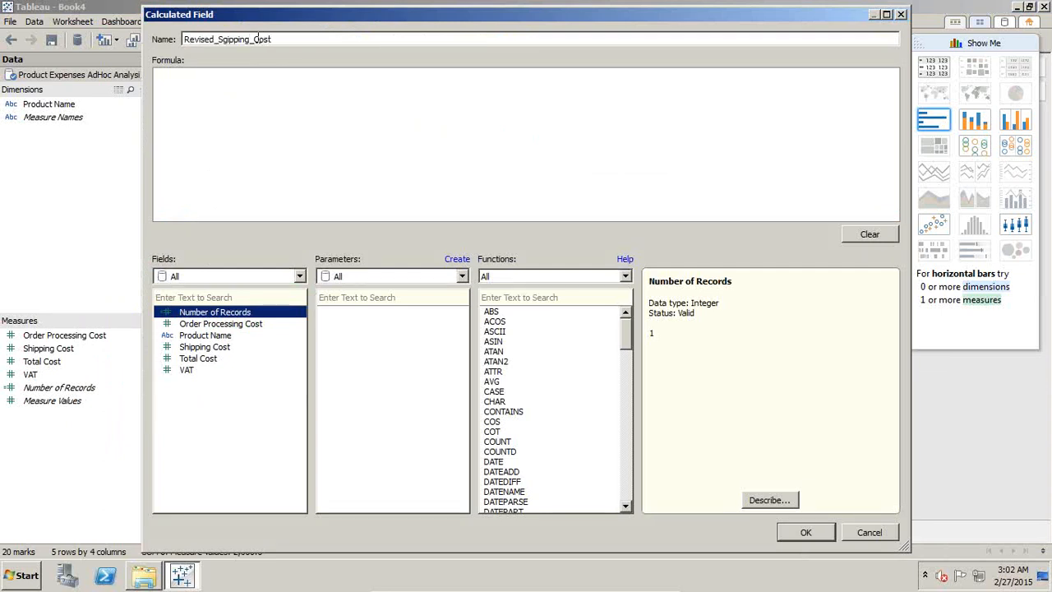
double_click(219, 349)
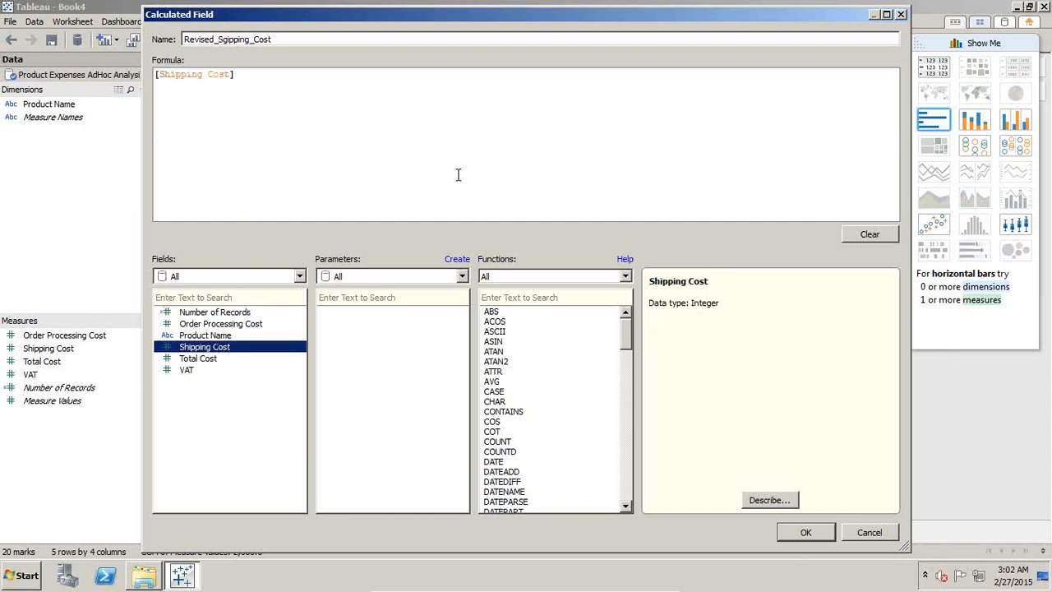
type("*")
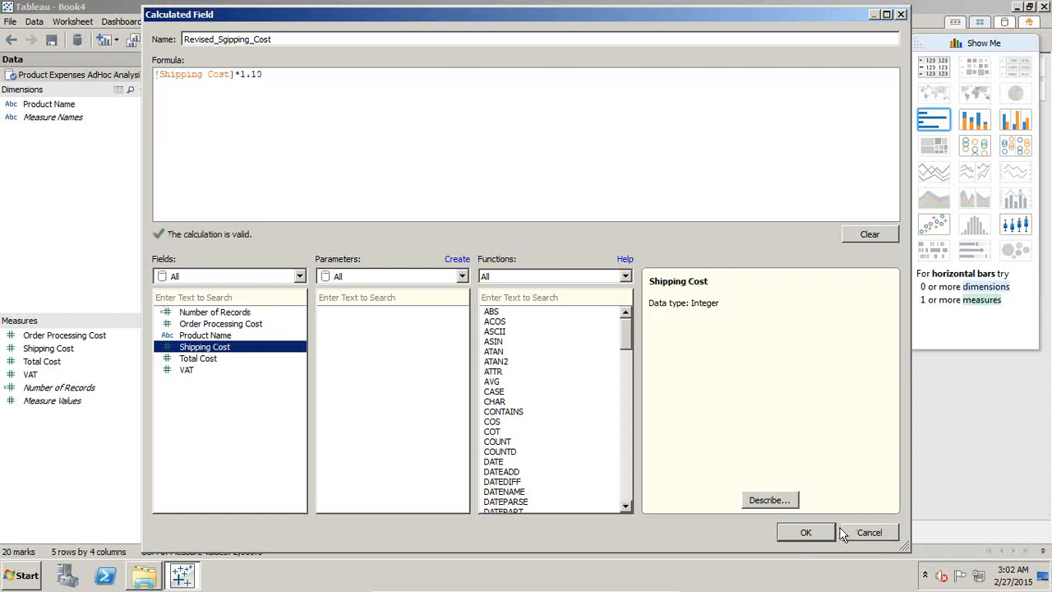
left_click(817, 536)
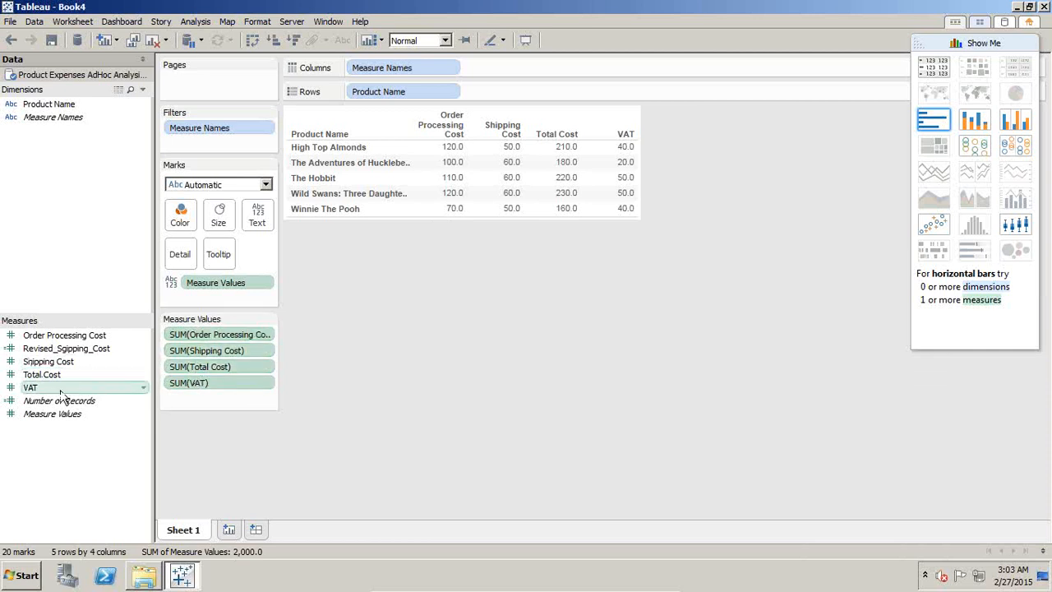
Add Revised_Sgipping_Cost to the table and arrange the measures so it directly follows Shipping Cost
left_click_drag(62, 348, 530, 176)
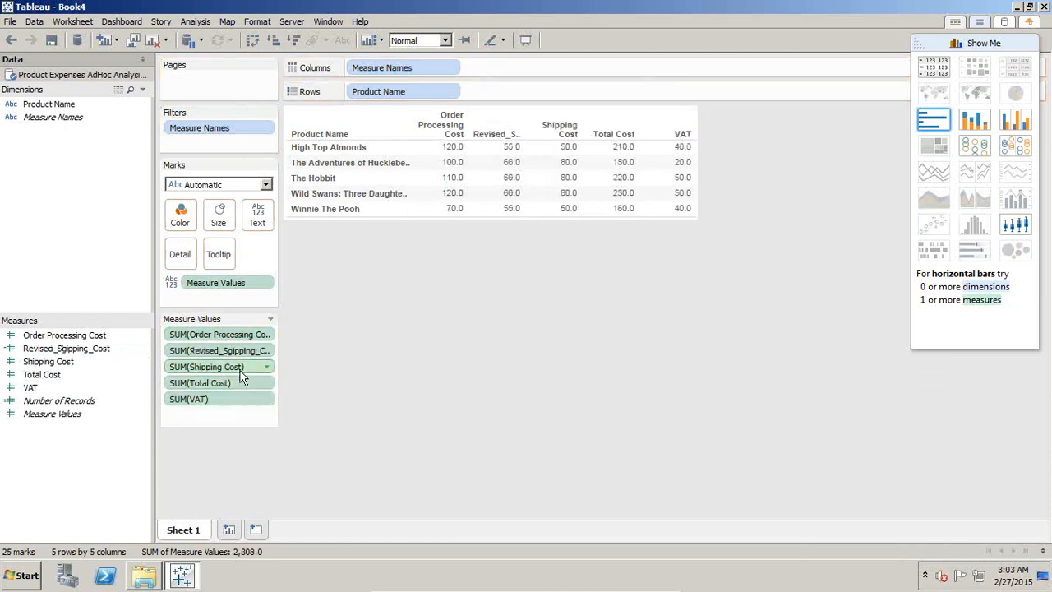
left_click_drag(243, 350, 245, 370)
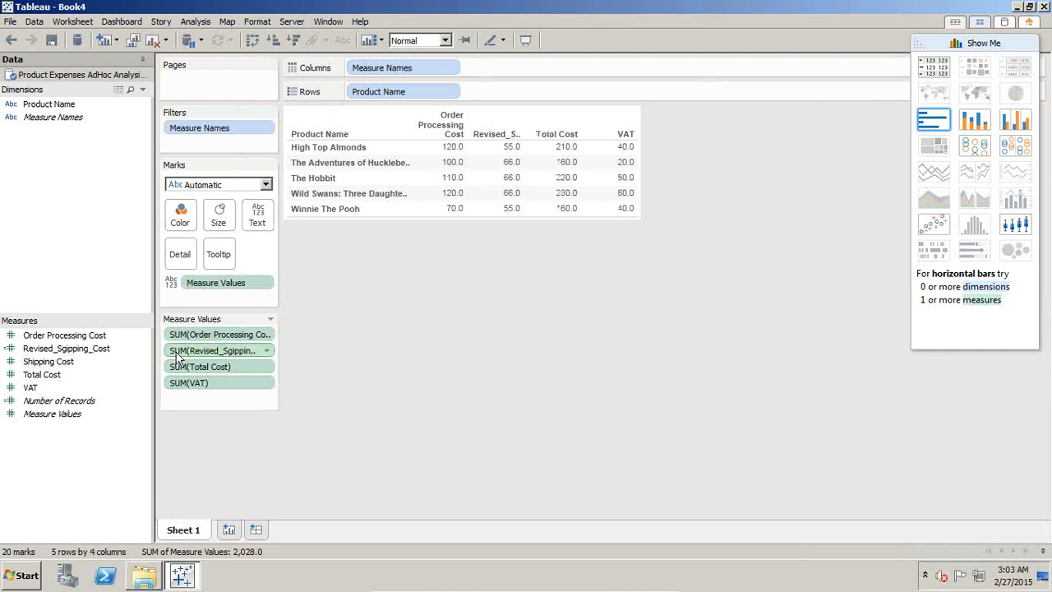
left_click_drag(56, 363, 232, 348)
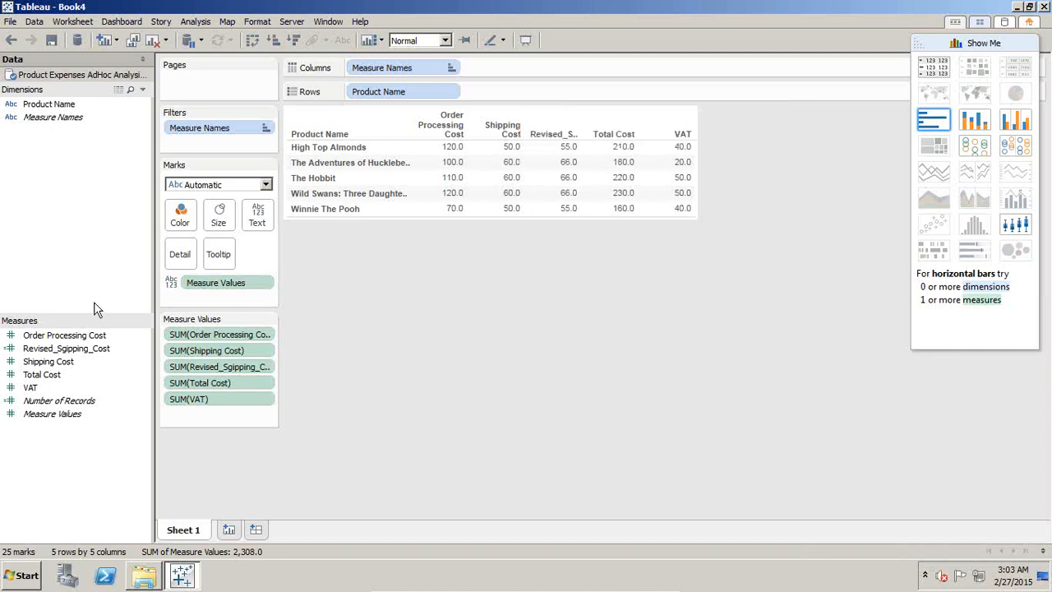
Create a calculated field named Revised_TOtal_Cost with the formula [Order Processing Cost]+[Revised_Sgipping_Cost]+[VAT]
right_click(59, 465)
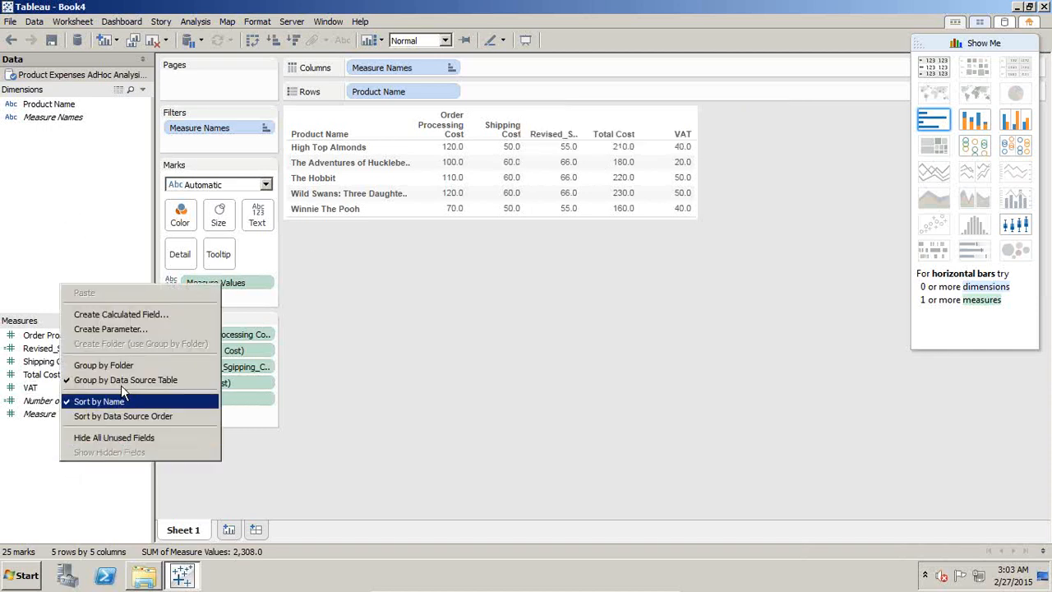
left_click(129, 319)
type("Revised_TOtal_Cost")
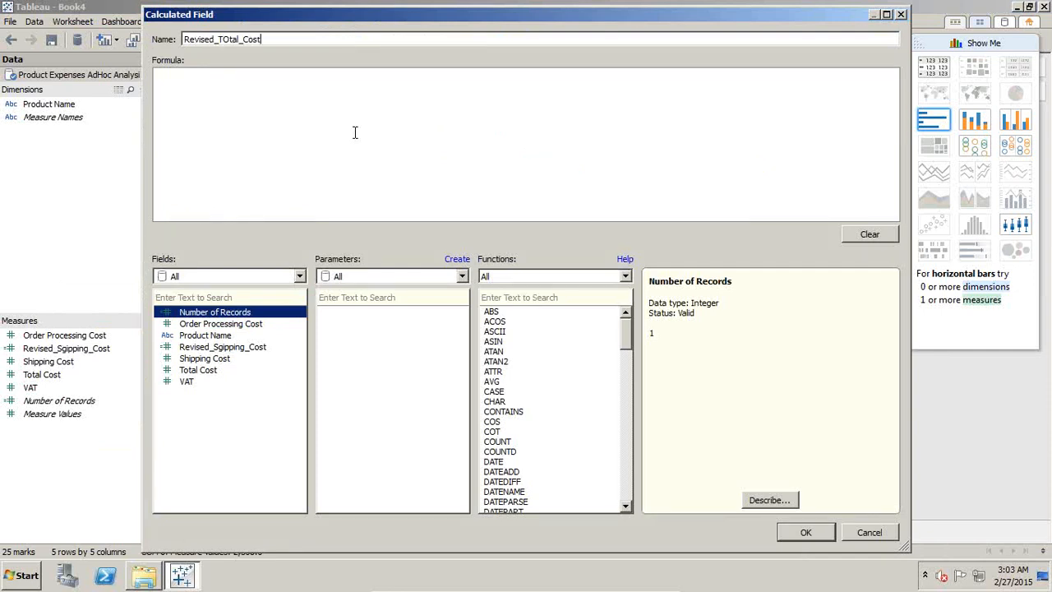
double_click(220, 323)
type("+")
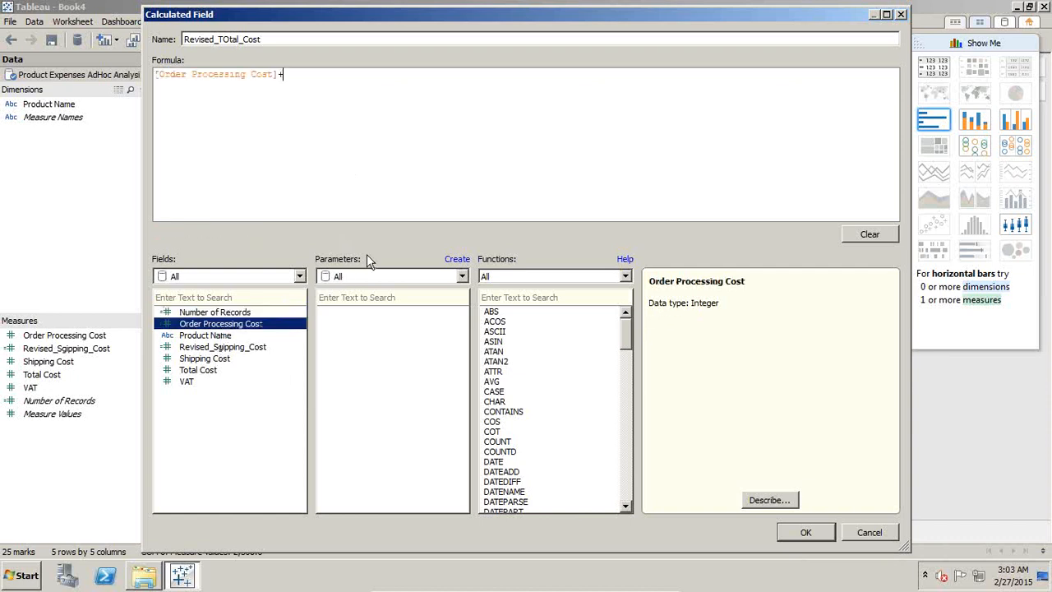
double_click(245, 347)
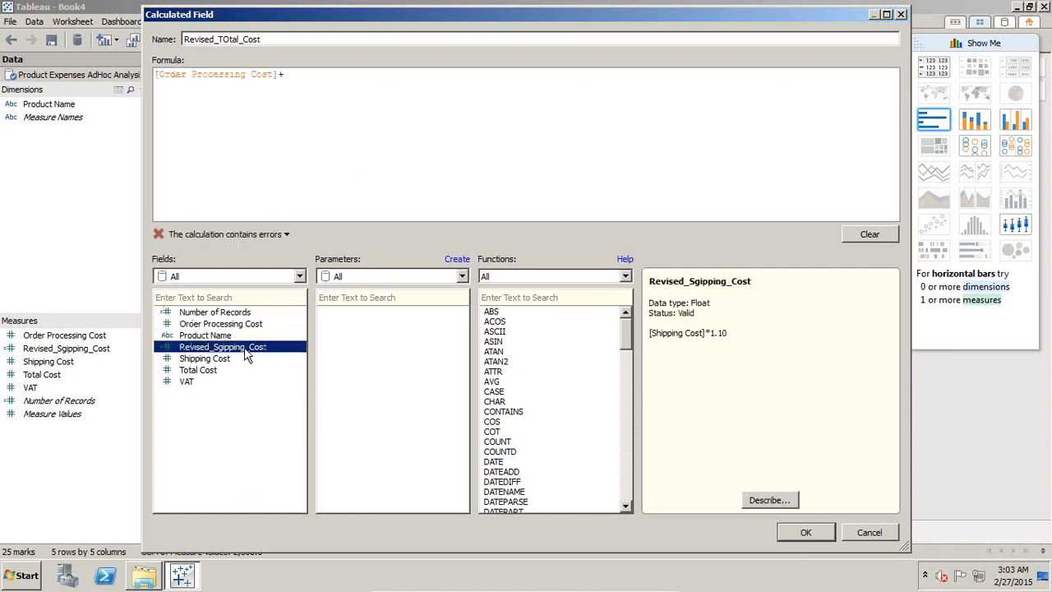
type("+")
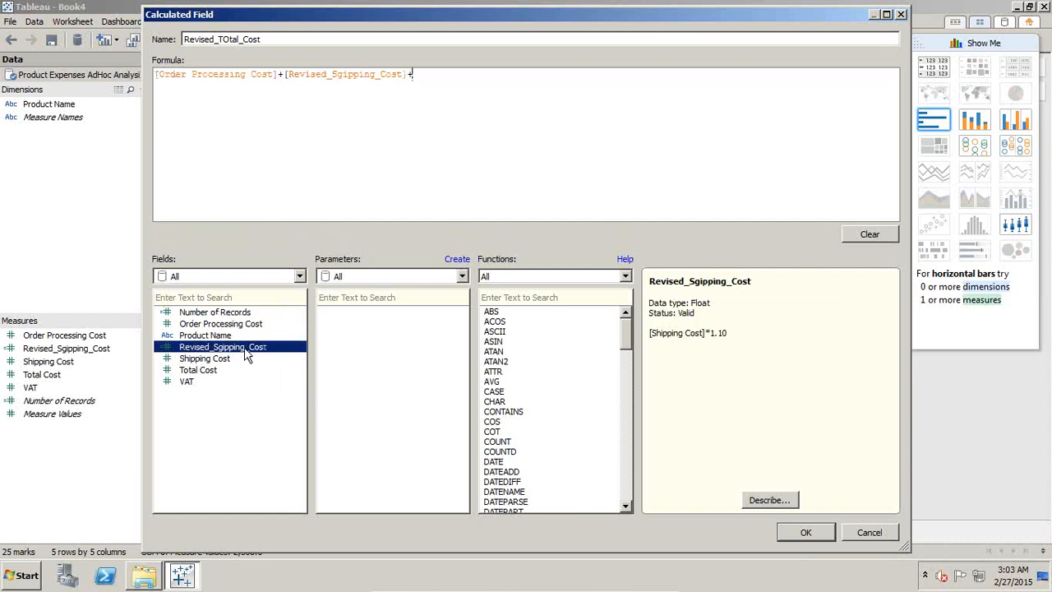
double_click(188, 384)
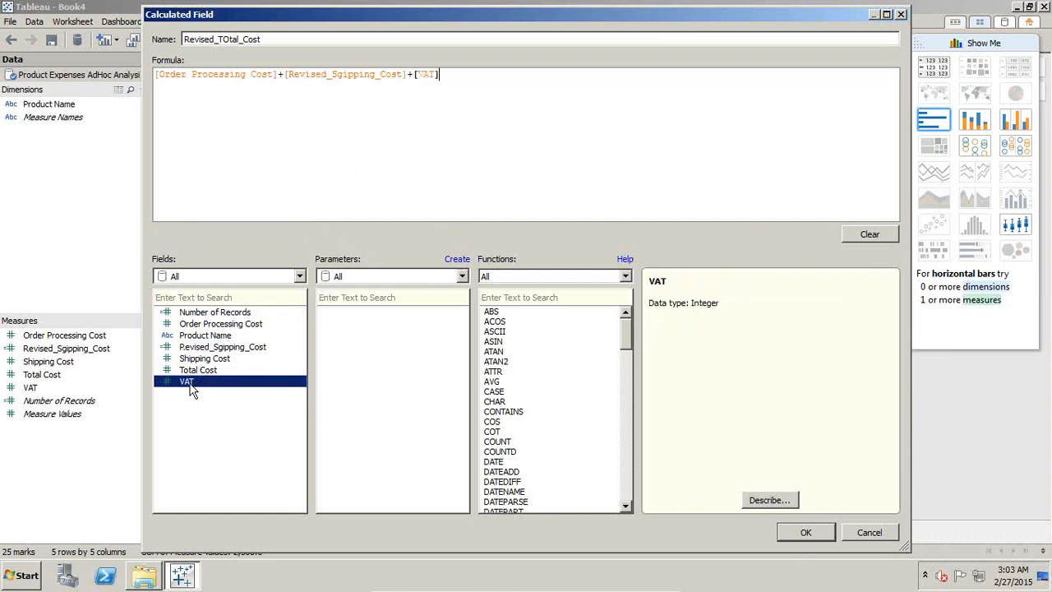
left_click(792, 530)
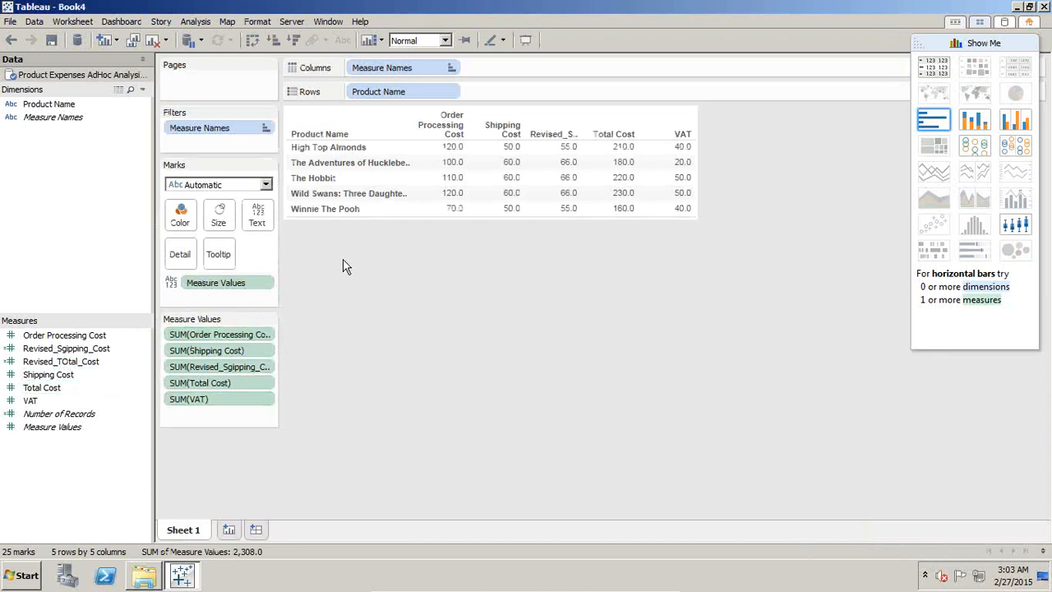
Move VAT ahead of Total Cost in the measure order and add Revised_TOtal_Cost as the last column
left_click_drag(188, 400, 204, 386)
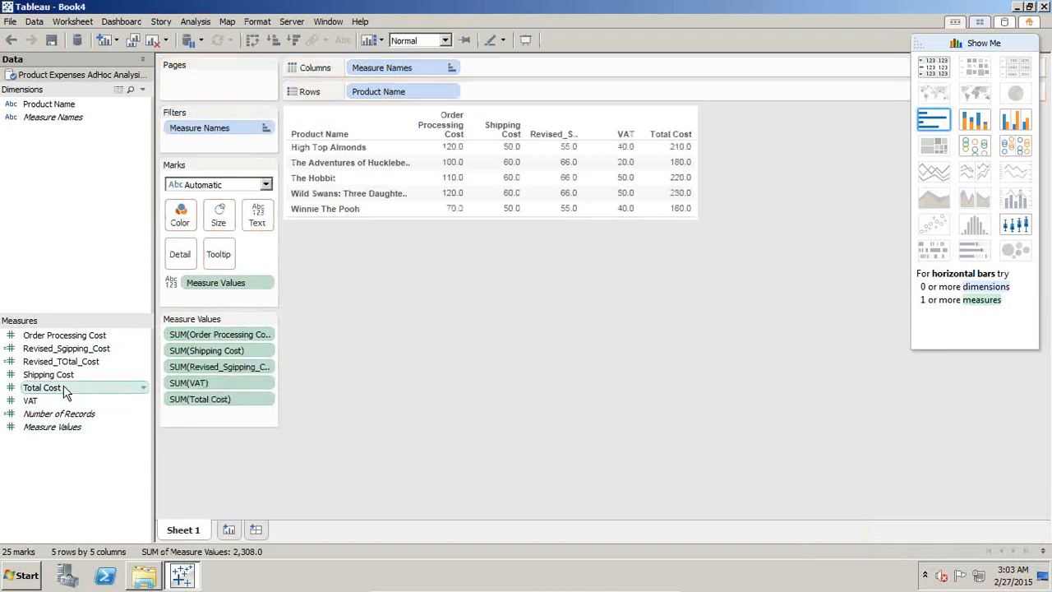
left_click_drag(62, 361, 206, 419)
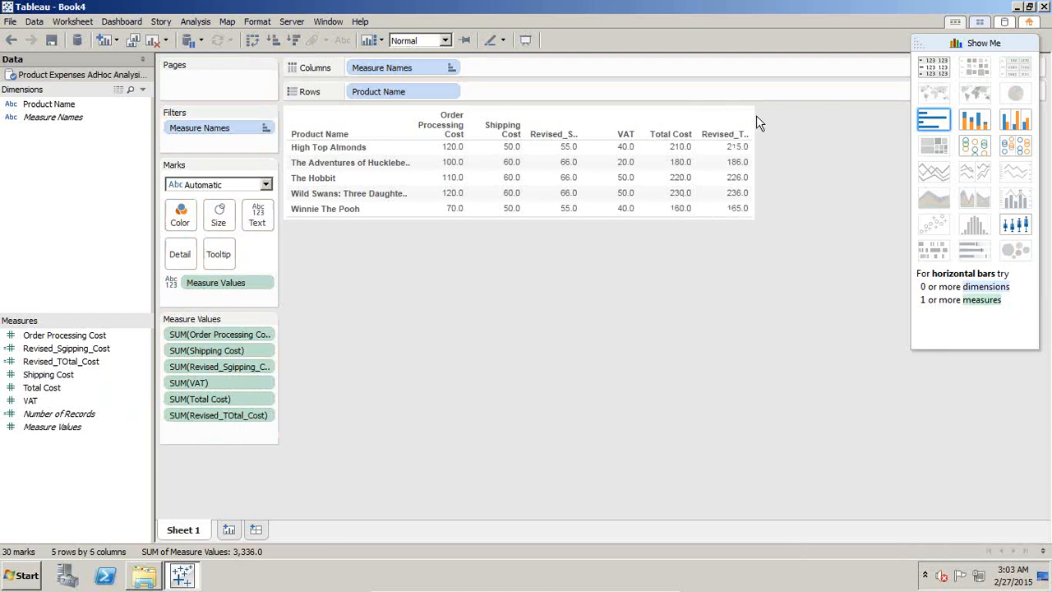
mouse_move(755, 150)
Create a calculated field named Variance with the formula [Revised_TOtal_Cost]-[Total Cost] and add it as the table's last column
right_click(67, 220)
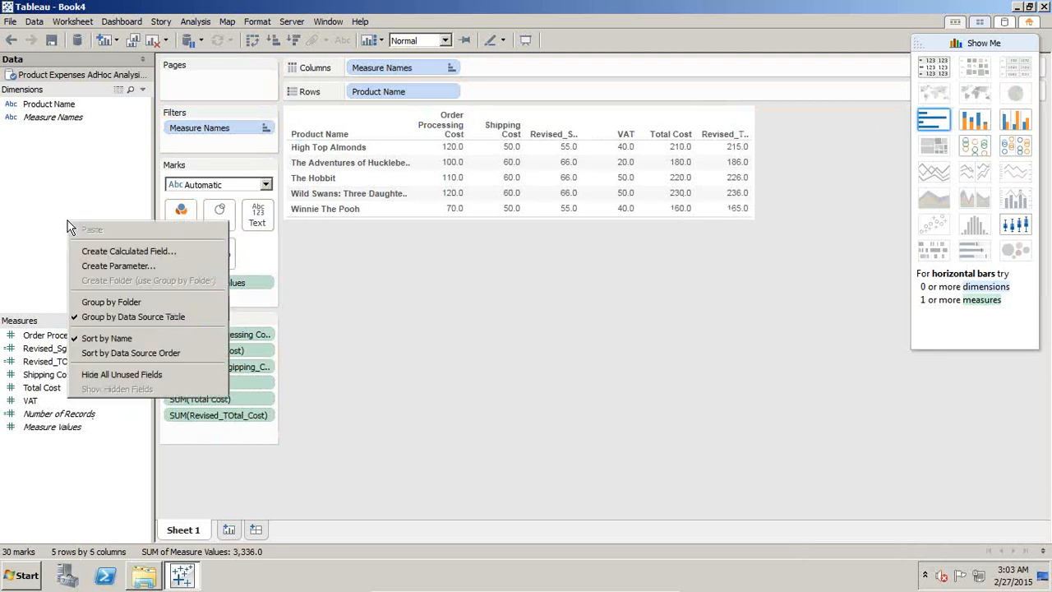
right_click(39, 497)
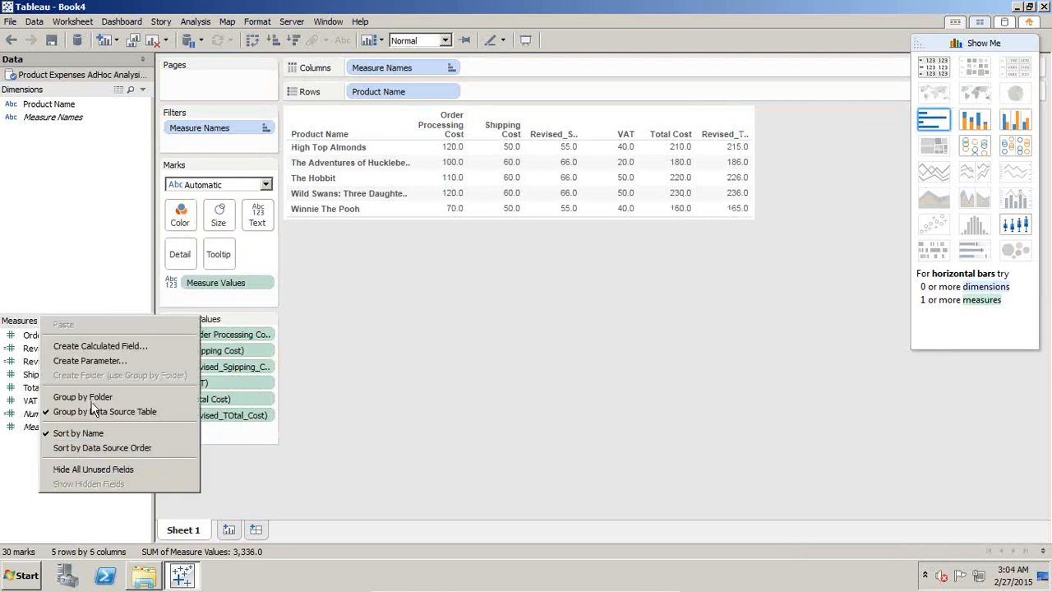
left_click(106, 346)
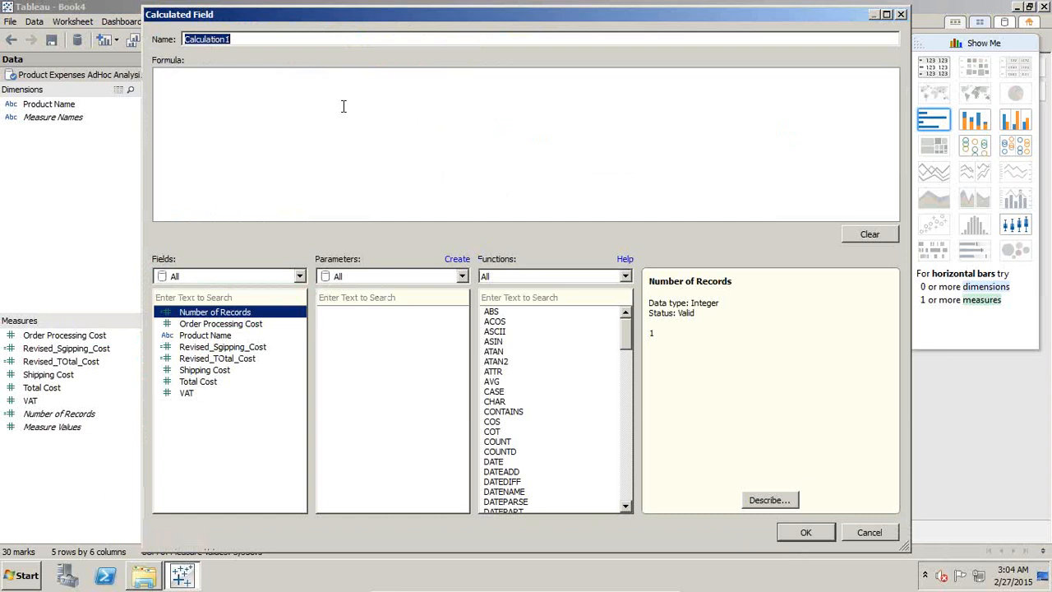
type("Variance")
double_click(222, 358)
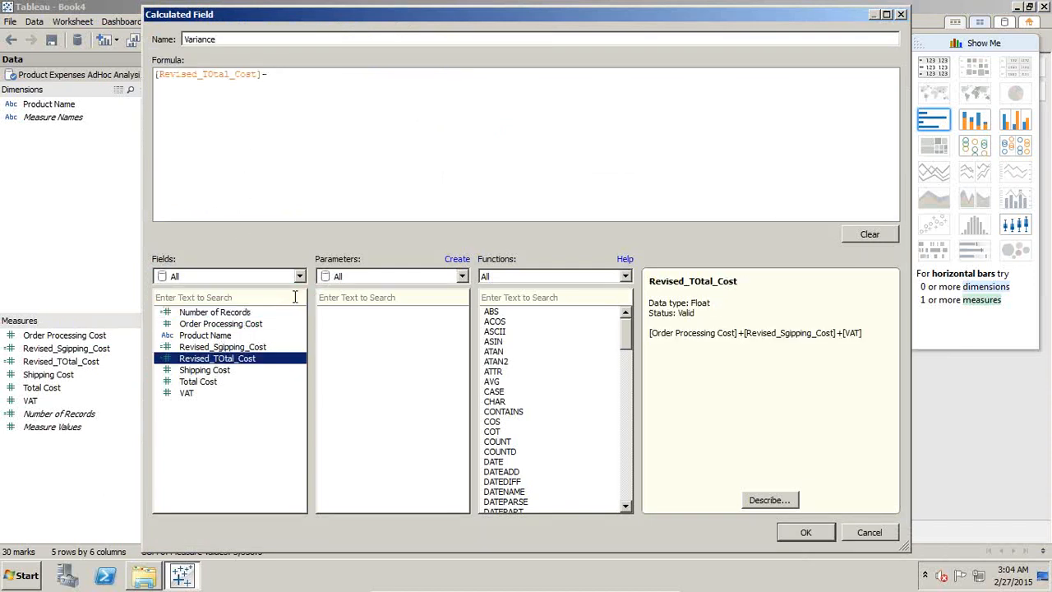
double_click(215, 383)
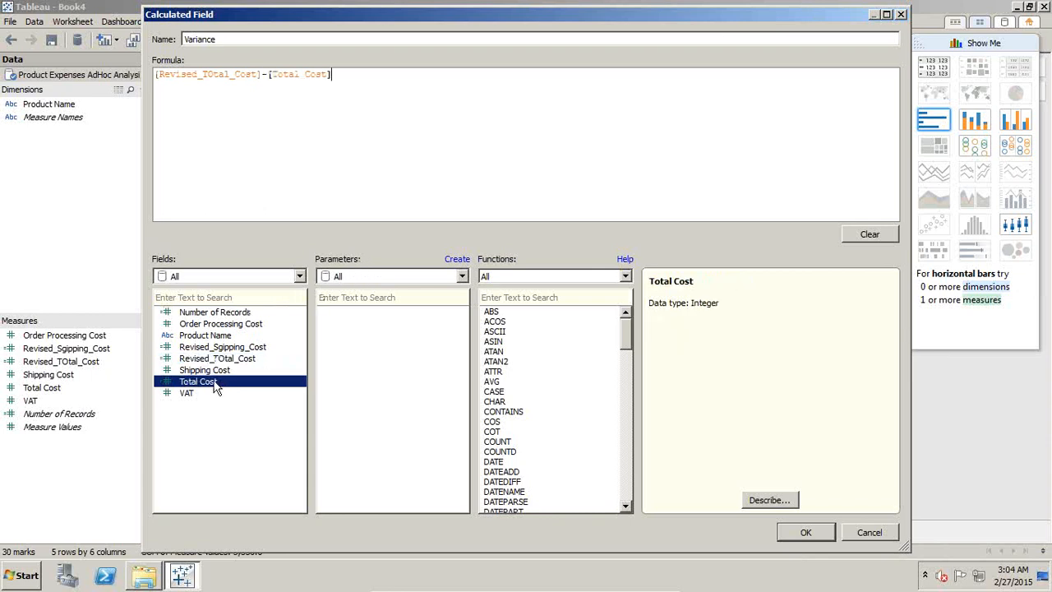
left_click(805, 532)
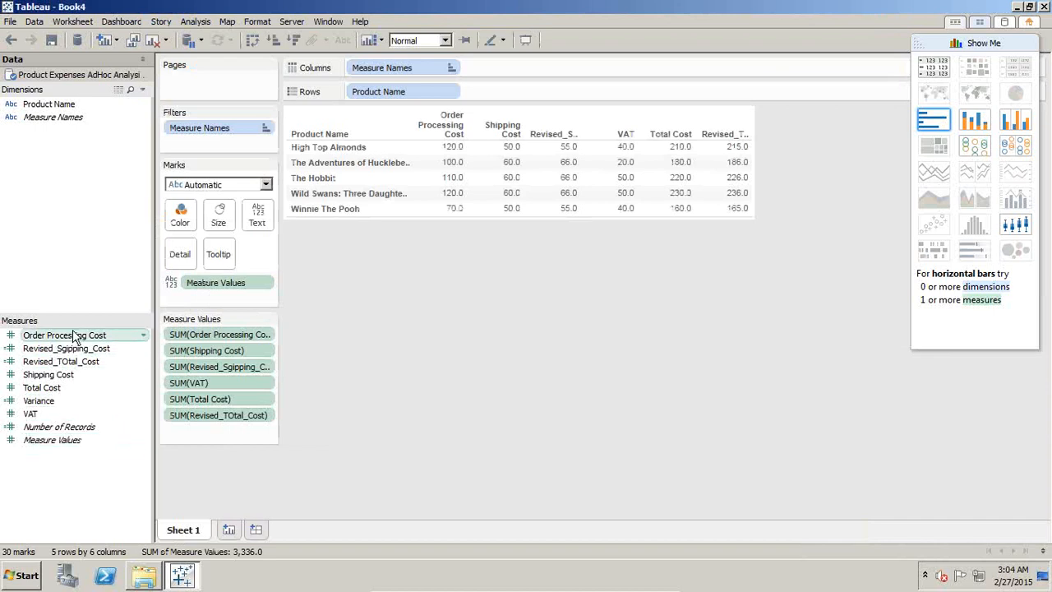
left_click_drag(37, 400, 298, 415)
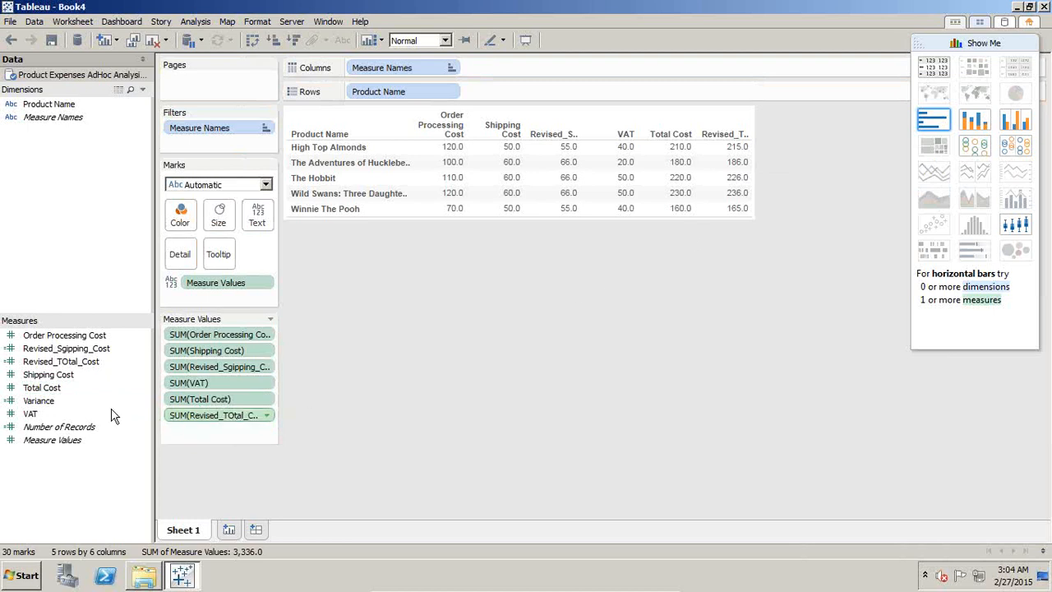
left_click_drag(39, 401, 215, 442)
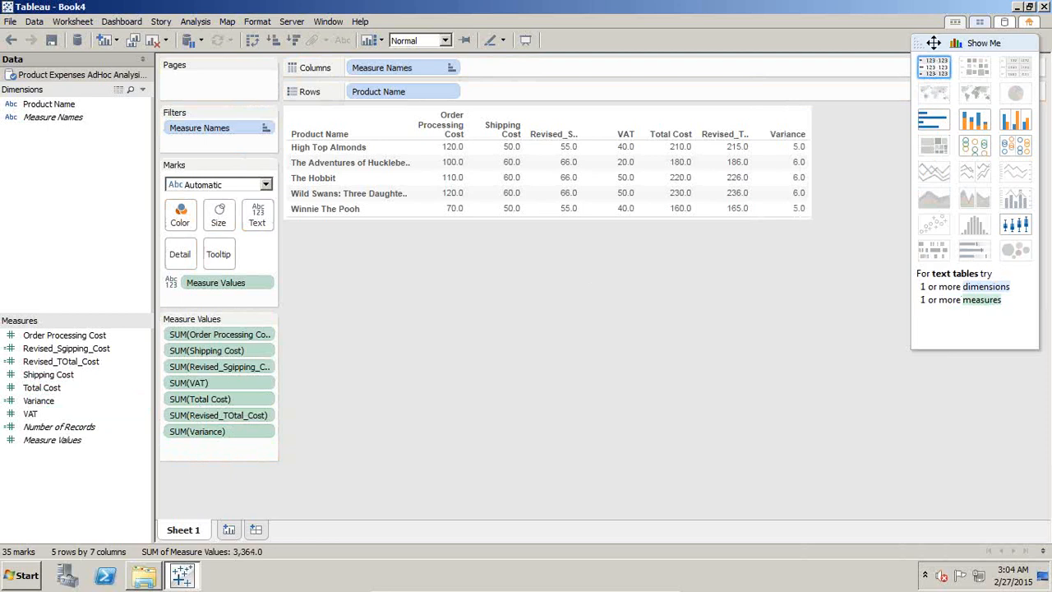
Create a calculated field named Variance % with the formula [Variance]/[Total Cost] and add it as the column after Variance
right_click(64, 492)
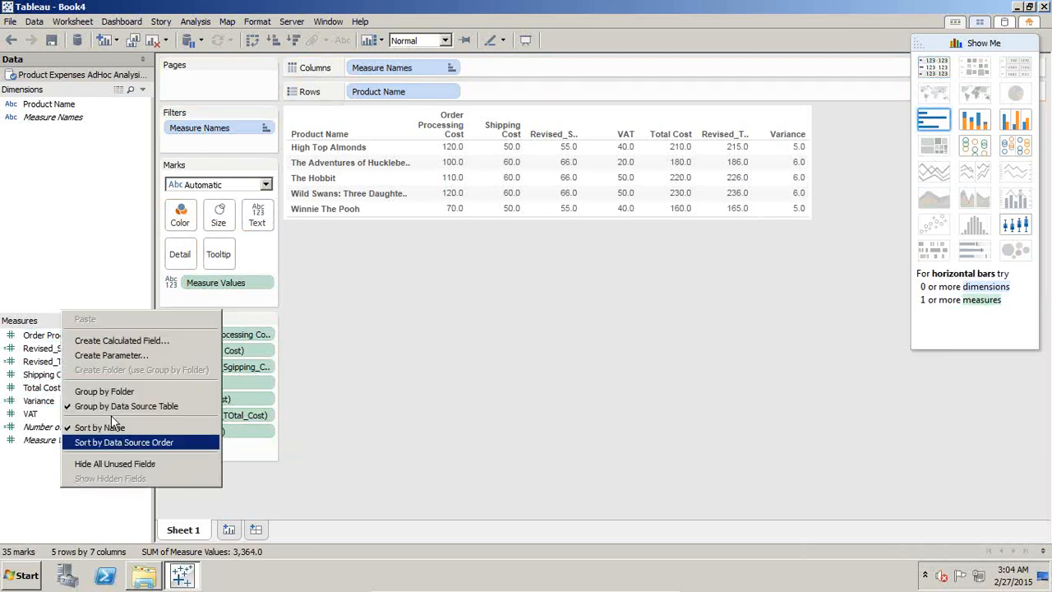
left_click(119, 341)
type("va")
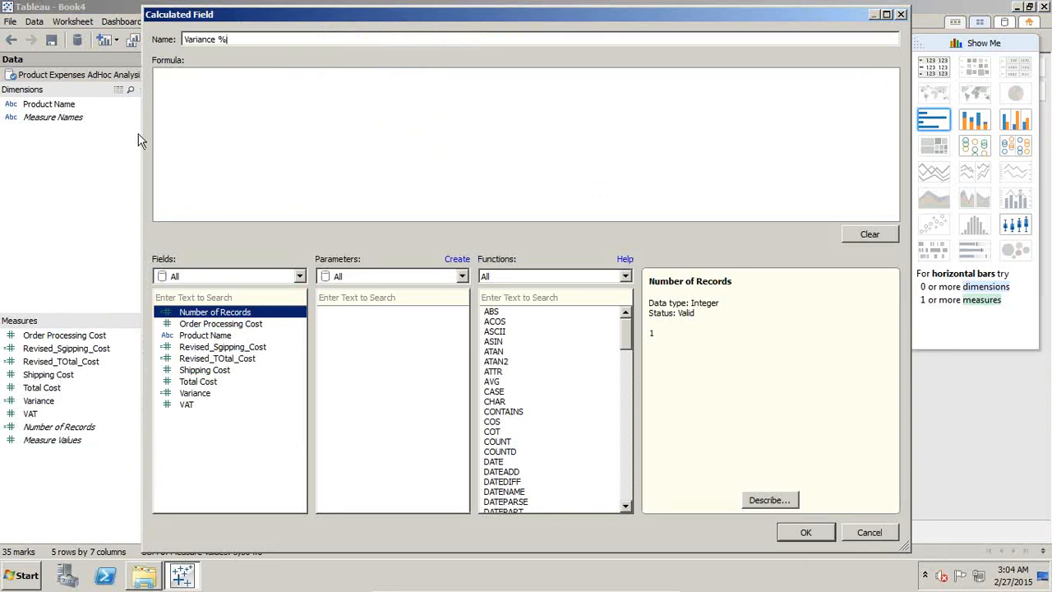
left_click(169, 84)
left_click(215, 91)
double_click(203, 393)
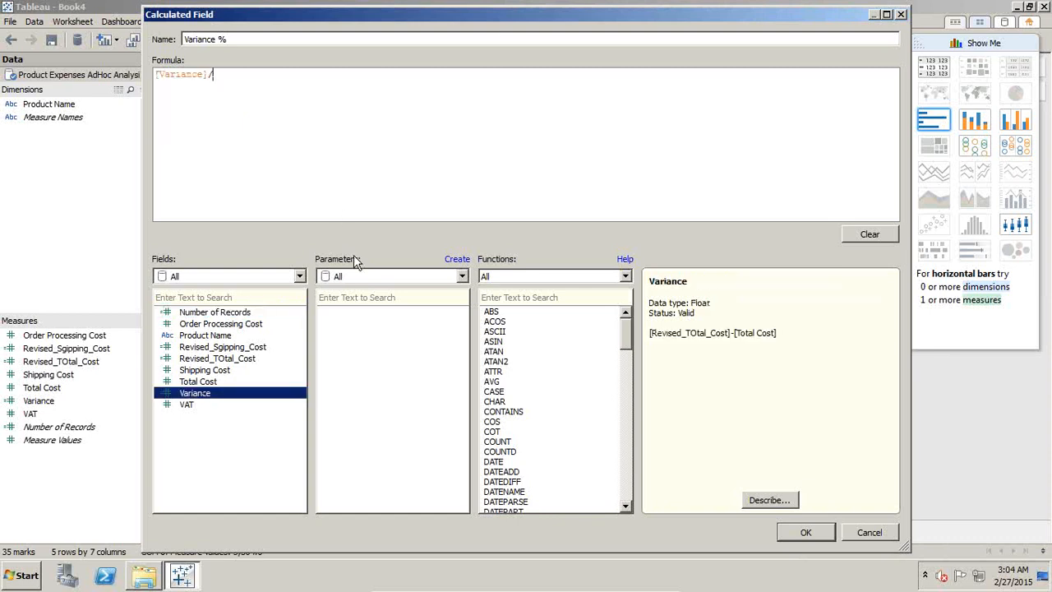
double_click(215, 381)
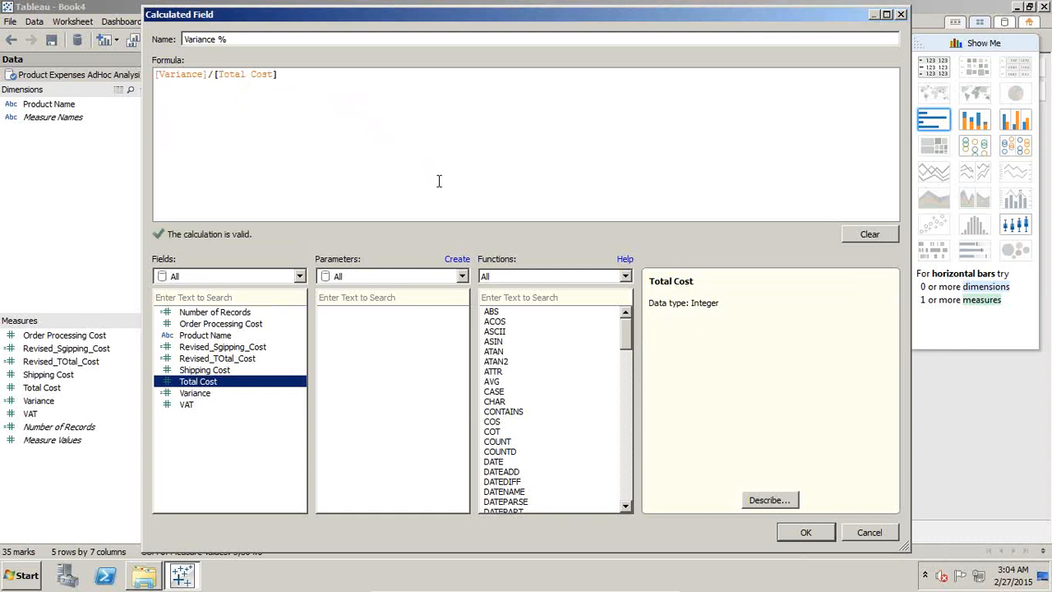
left_click(804, 533)
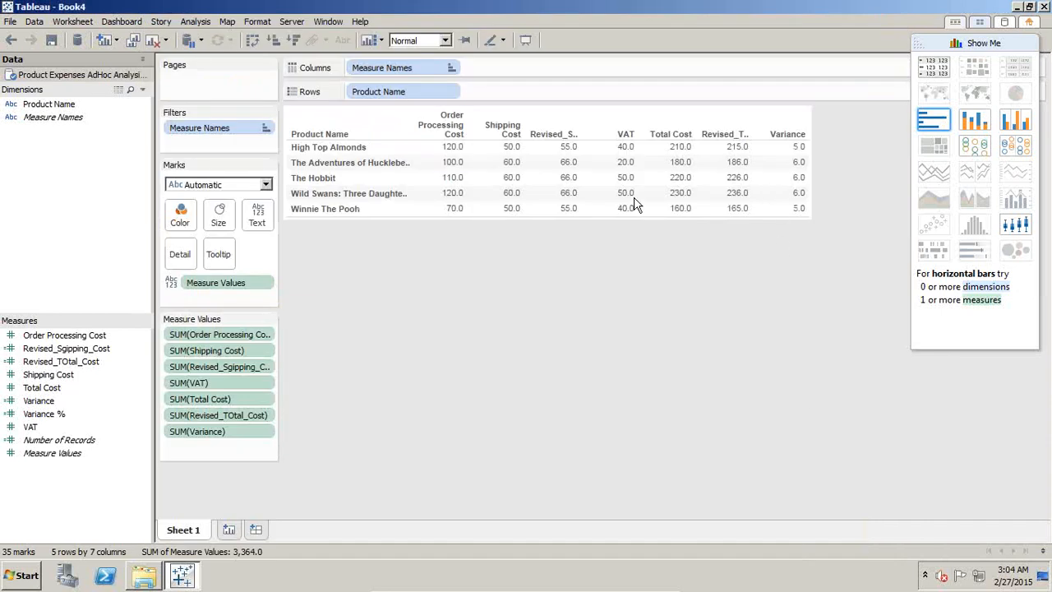
left_click_drag(43, 414, 199, 456)
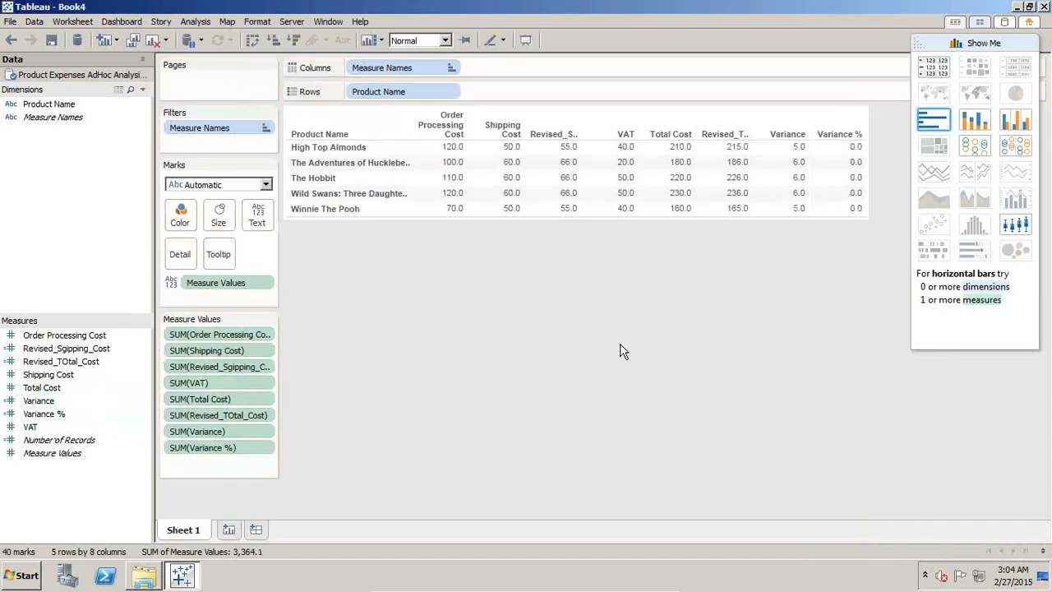
Format the Variance % values in the table as percentages with 2 decimal places
left_click(854, 193)
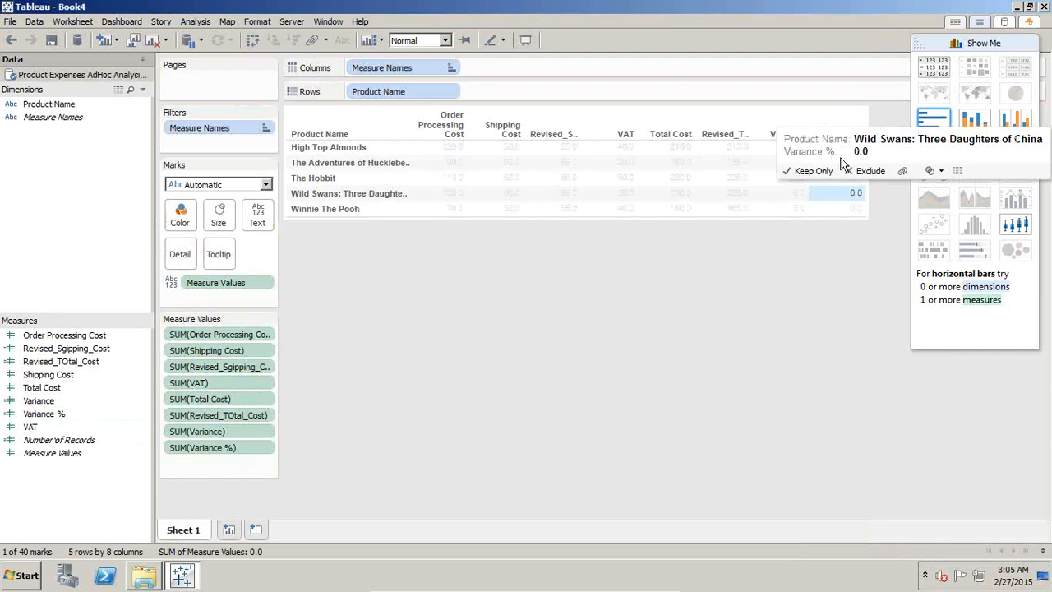
left_click(972, 43)
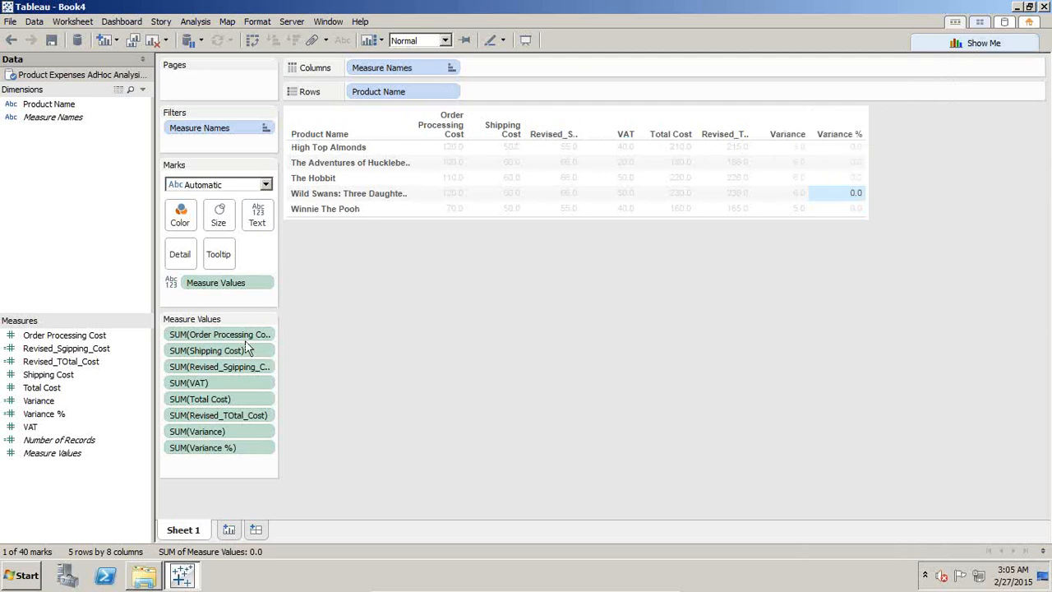
left_click(264, 451)
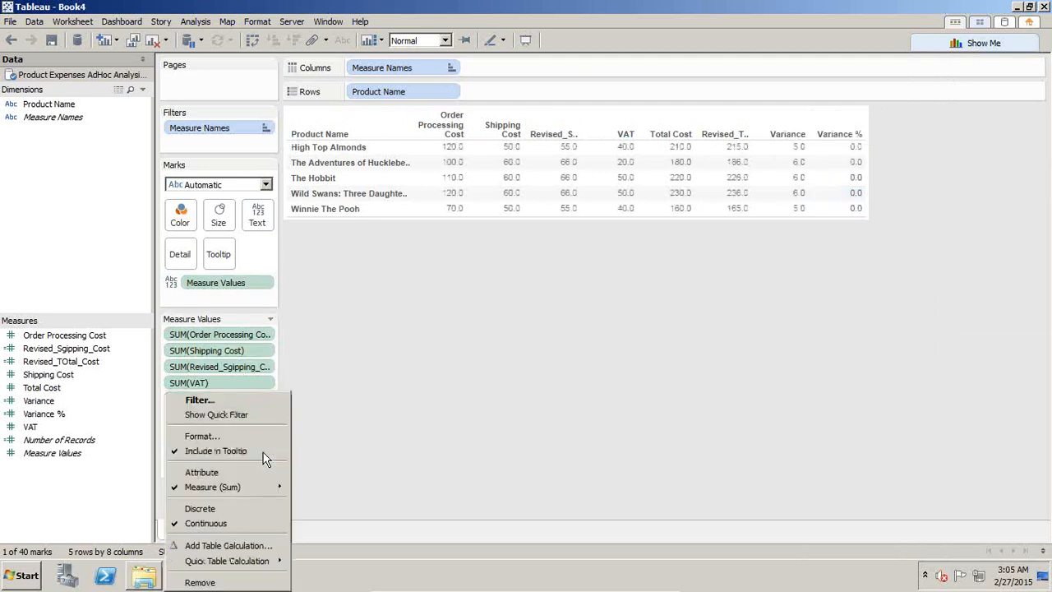
left_click(234, 436)
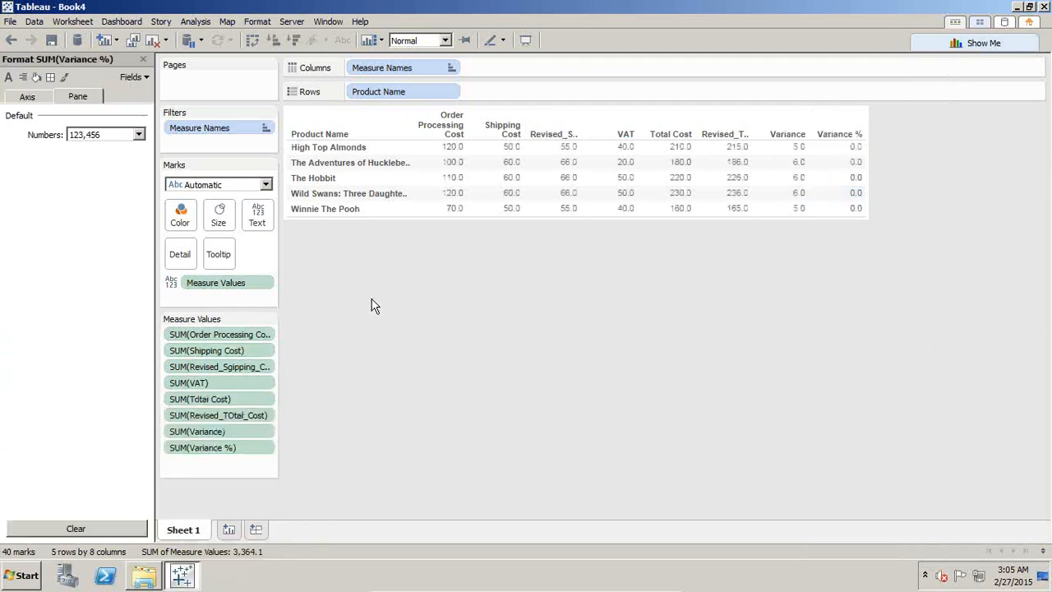
left_click(105, 136)
left_click(87, 215)
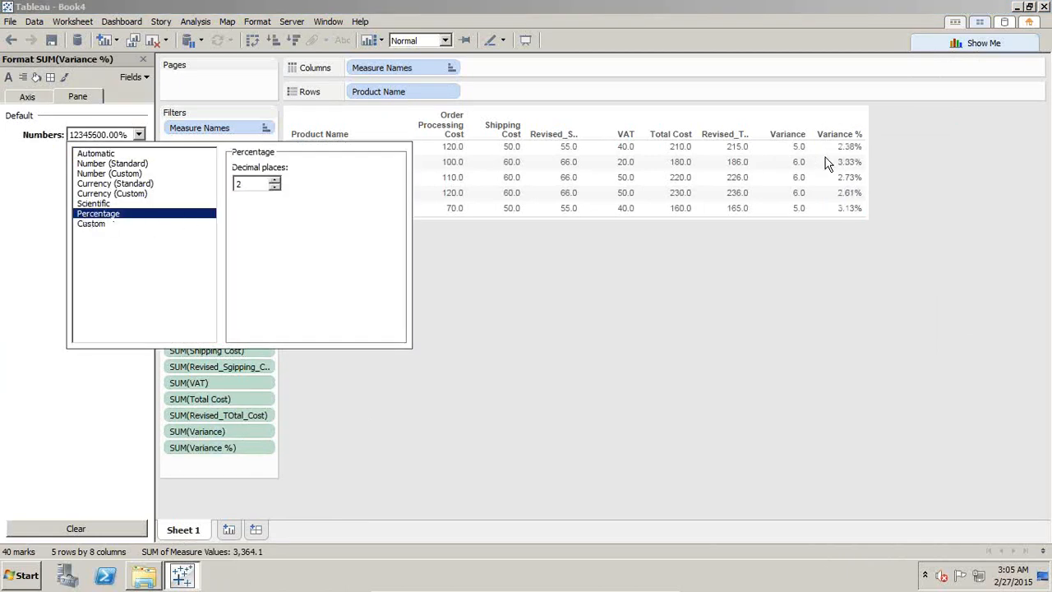
left_click(388, 446)
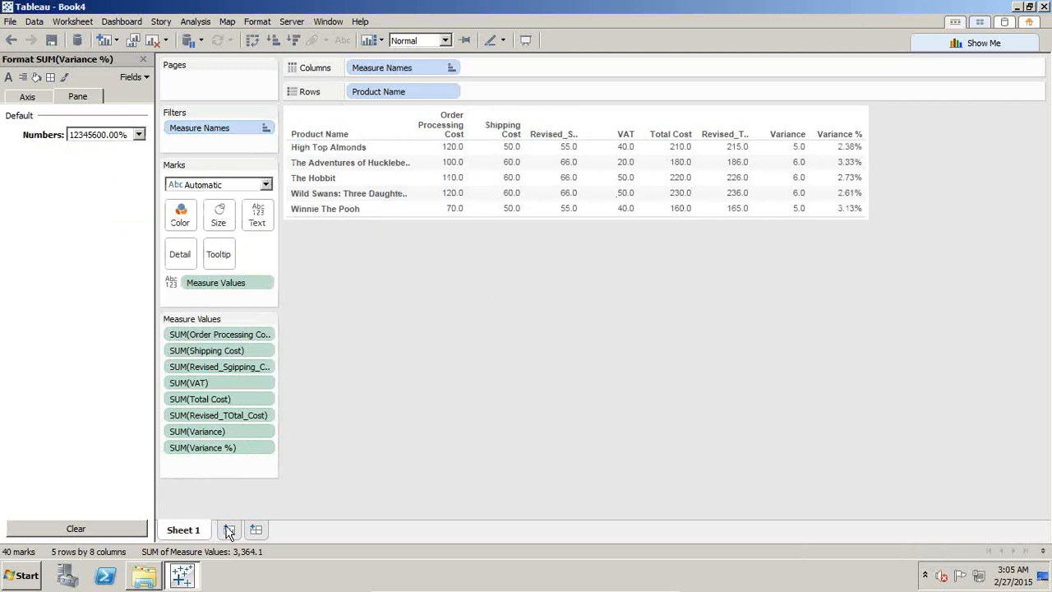
Duplicate Sheet 1 and rename the copy as Bar Chart
right_click(194, 538)
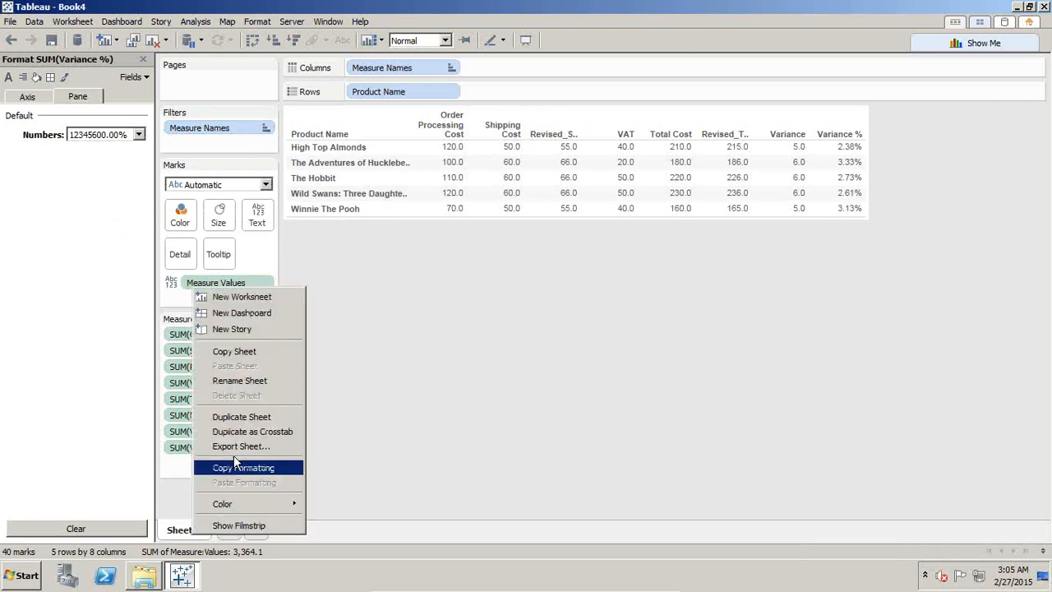
left_click(248, 416)
double_click(244, 533)
type("Bar Char")
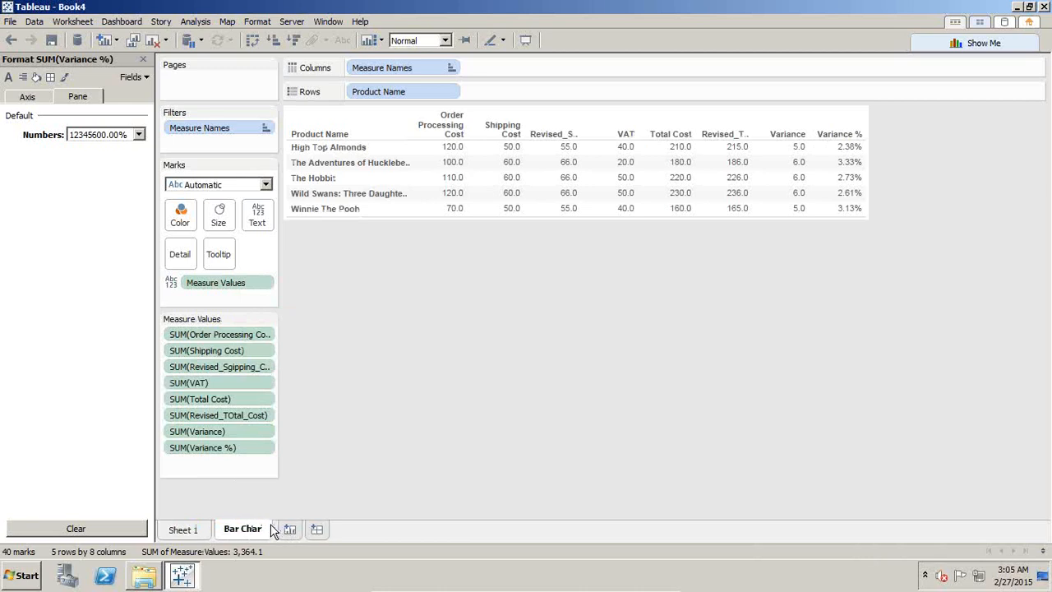
type("t")
key("Return")
left_click_drag(581, 124, 640, 119)
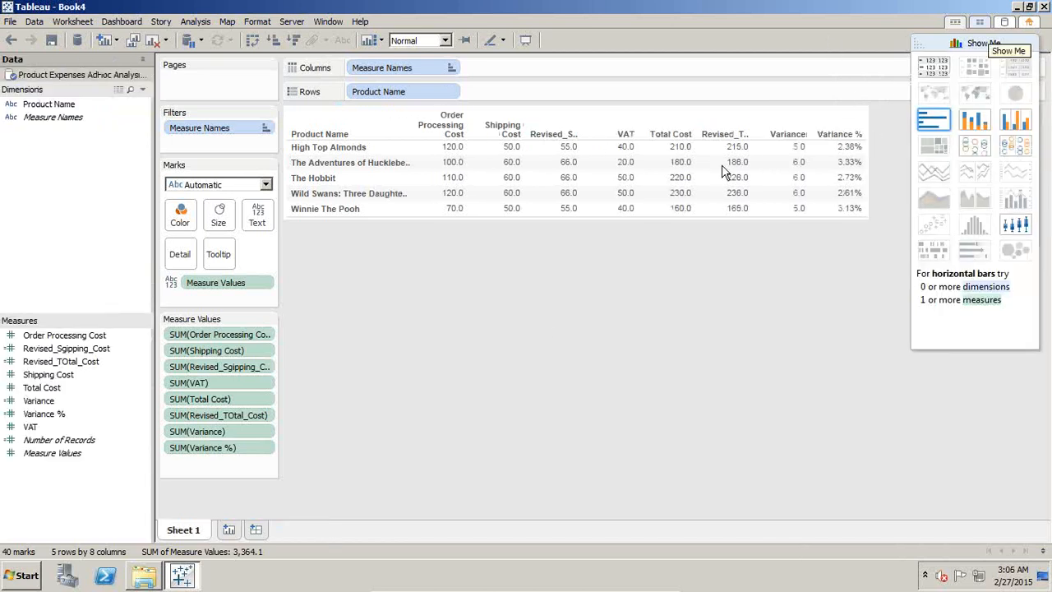
Build a vertical bar chart of Variance % by Product Name on a new worksheet
left_click(228, 530)
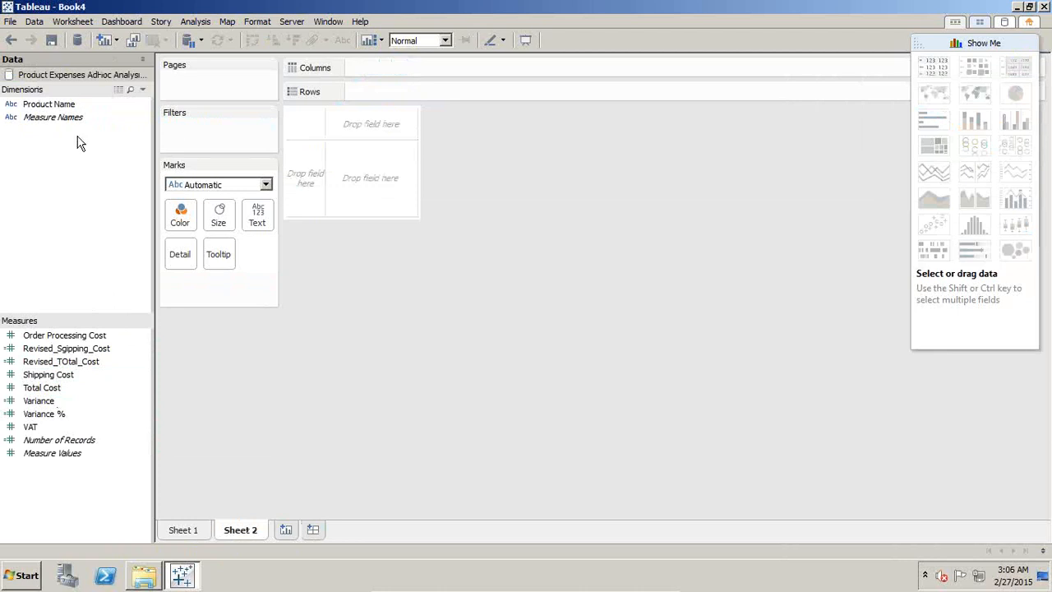
left_click_drag(64, 107, 302, 194)
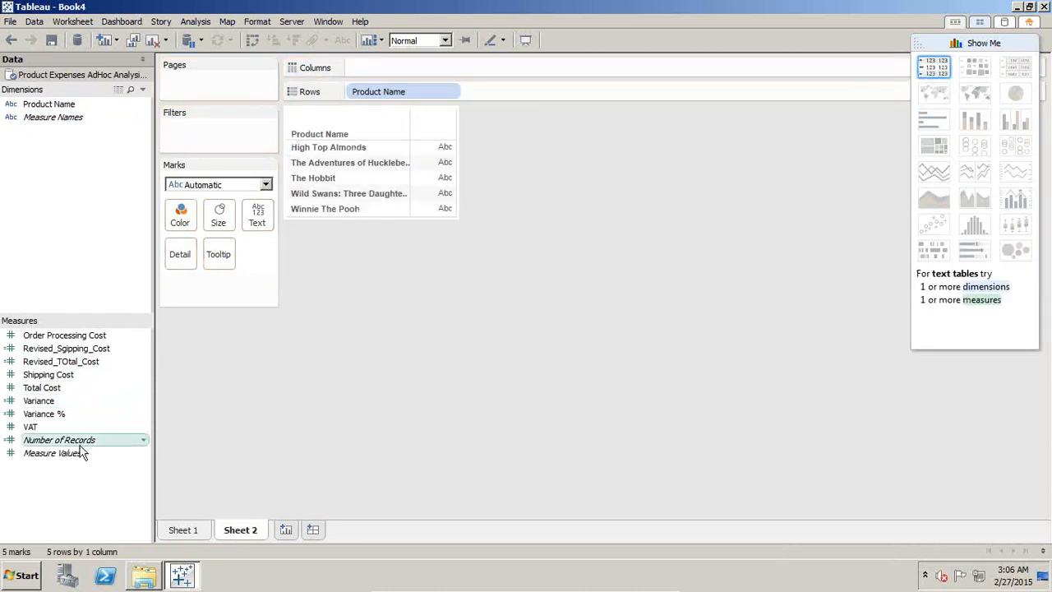
left_click_drag(51, 413, 478, 65)
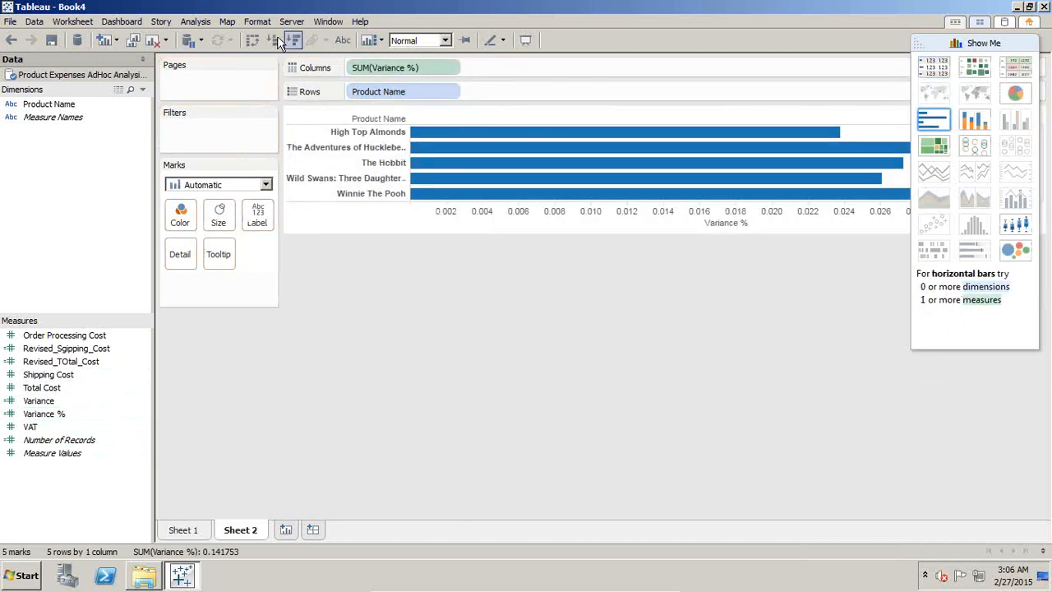
left_click(252, 40)
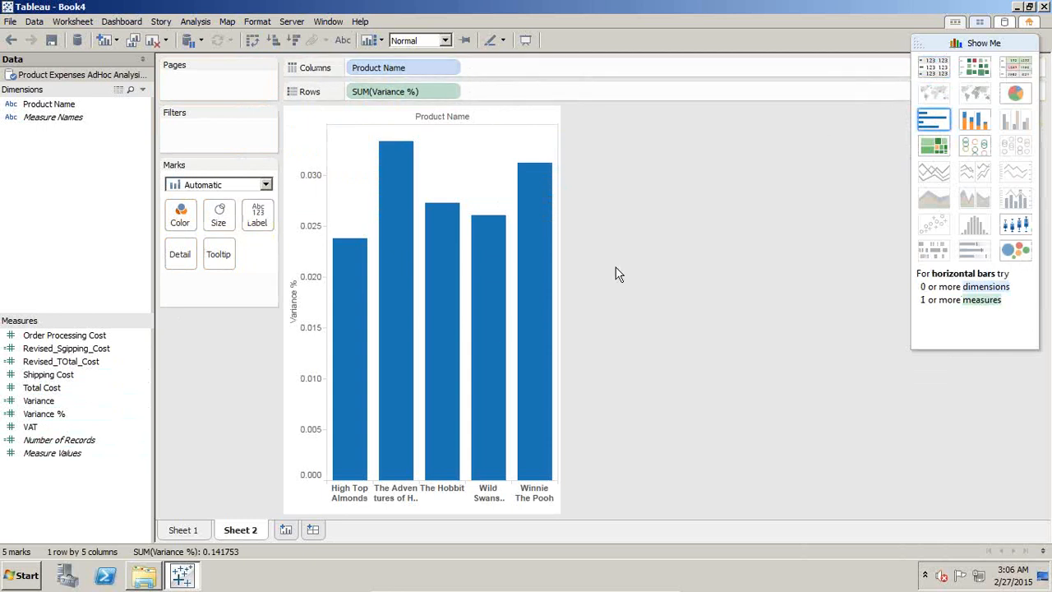
Set up a reference band on the Variance % axis that starts at the constant value 0.025
mouse_move(387, 353)
left_click(299, 255)
right_click(300, 249)
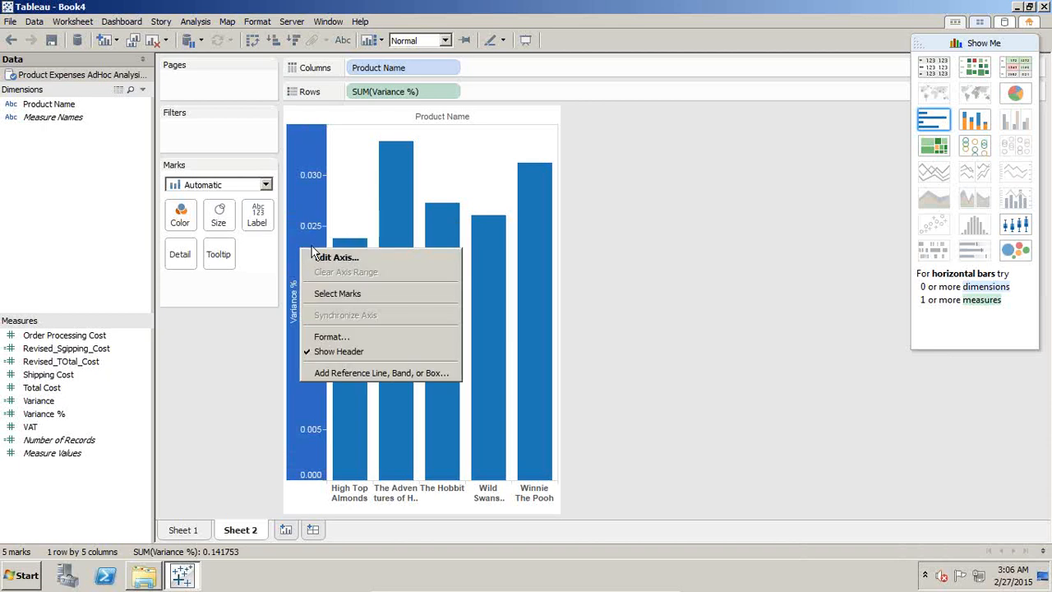
left_click(366, 372)
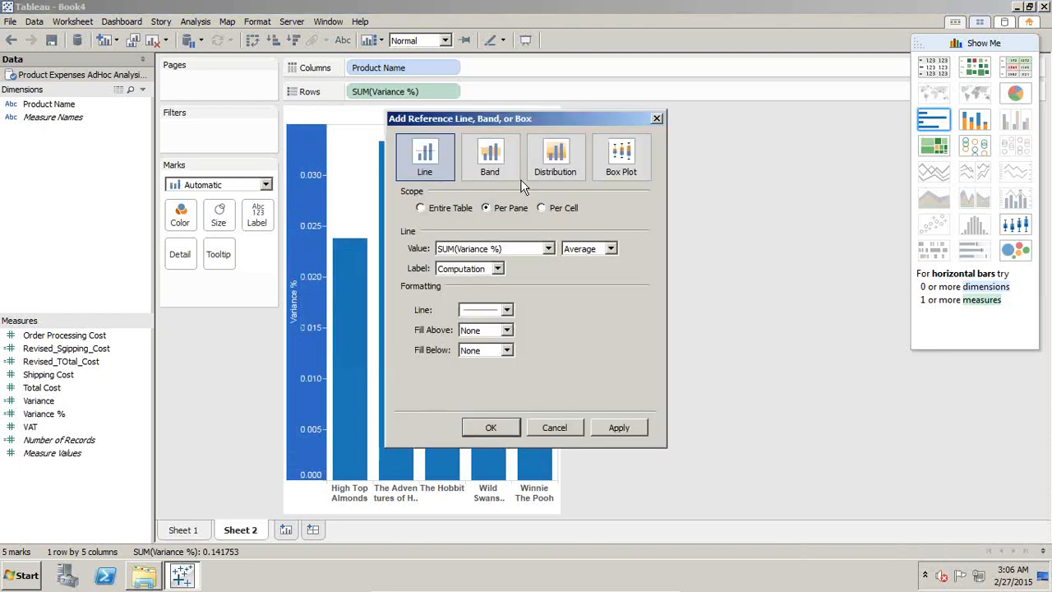
left_click(495, 158)
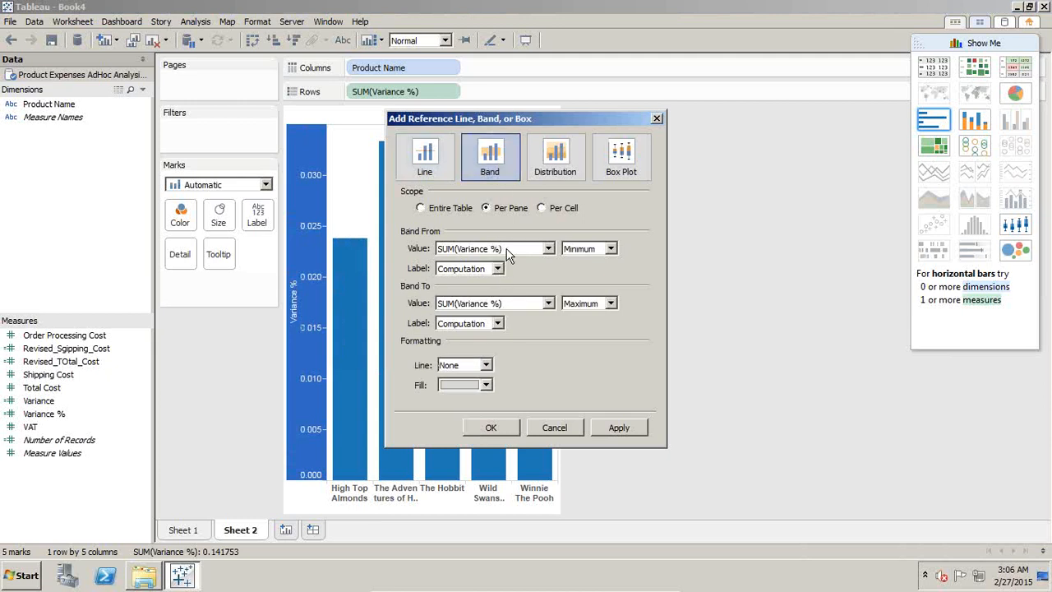
left_click(592, 249)
left_click(595, 290)
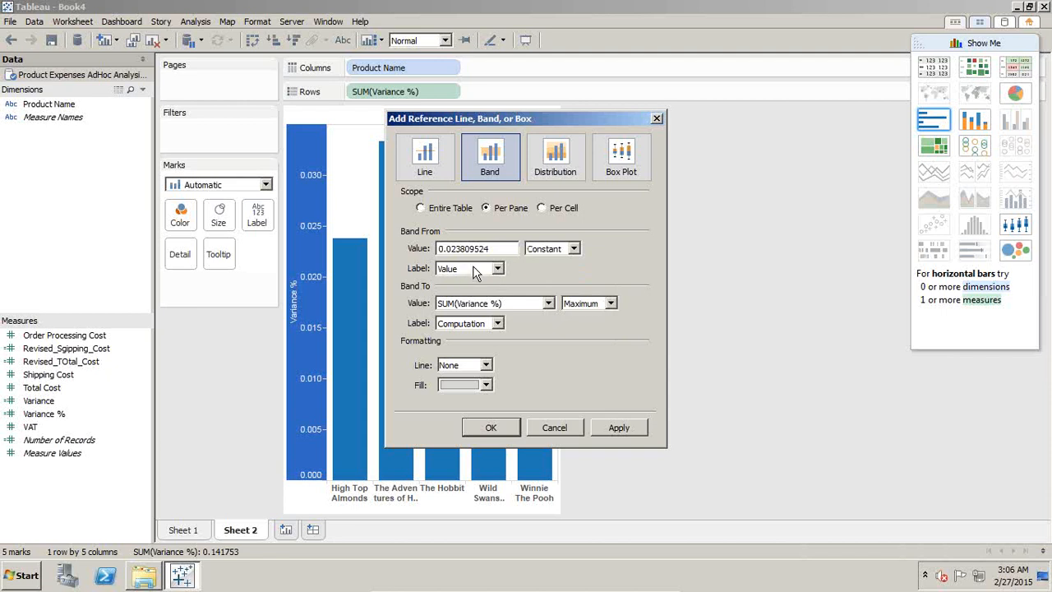
left_click_drag(504, 248, 359, 246)
key("Right")
key("Right")
key("Right")
key("shift+End")
type("5")
Set the end of the reference band to the constant value 0.035
left_click(582, 303)
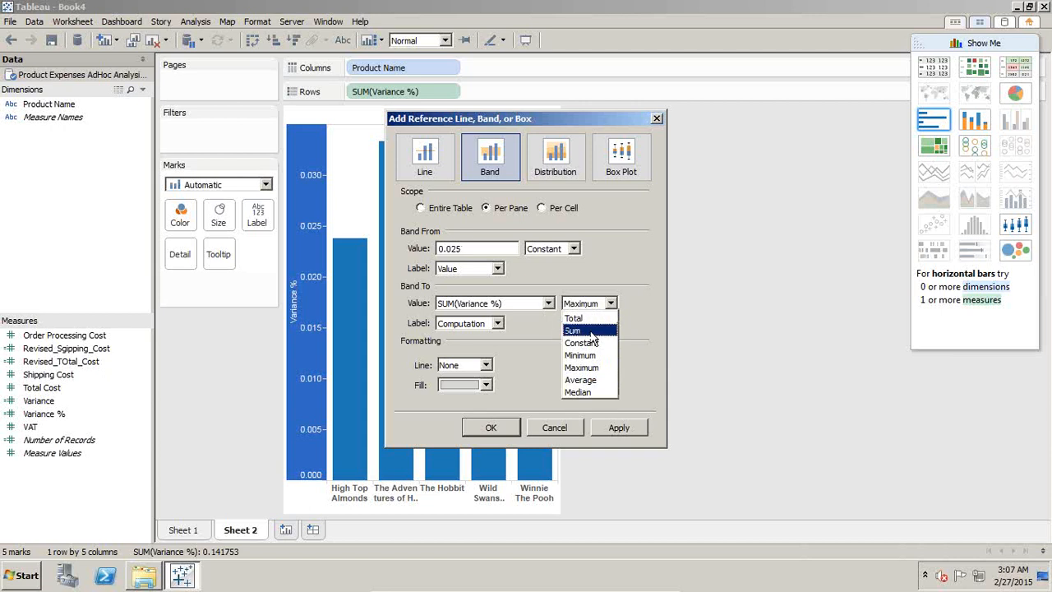
left_click(583, 341)
left_click_drag(503, 304, 455, 308)
type("35")
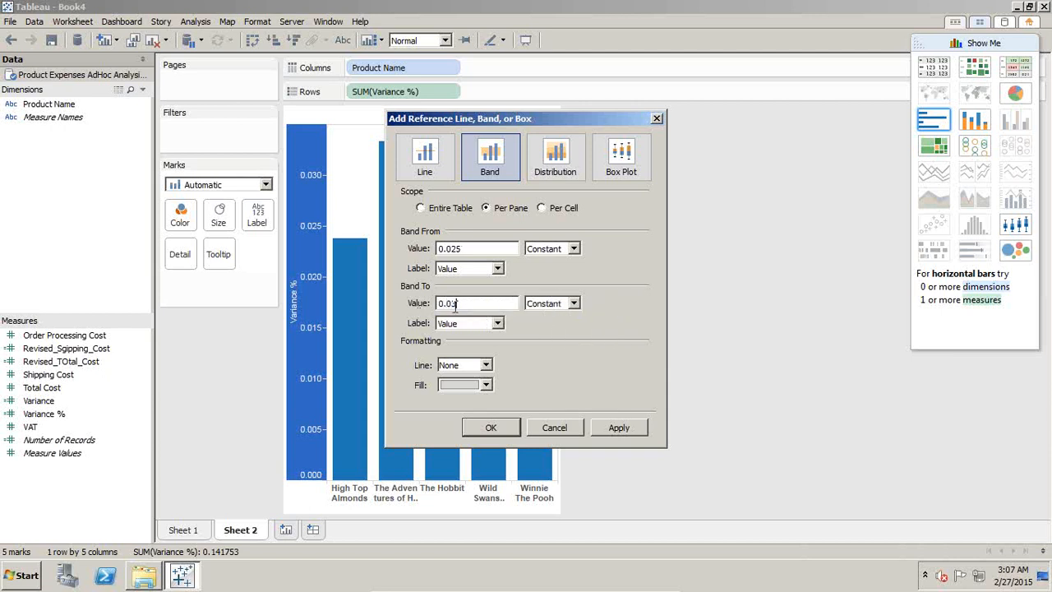
left_click(456, 384)
left_click(463, 393)
left_click(462, 368)
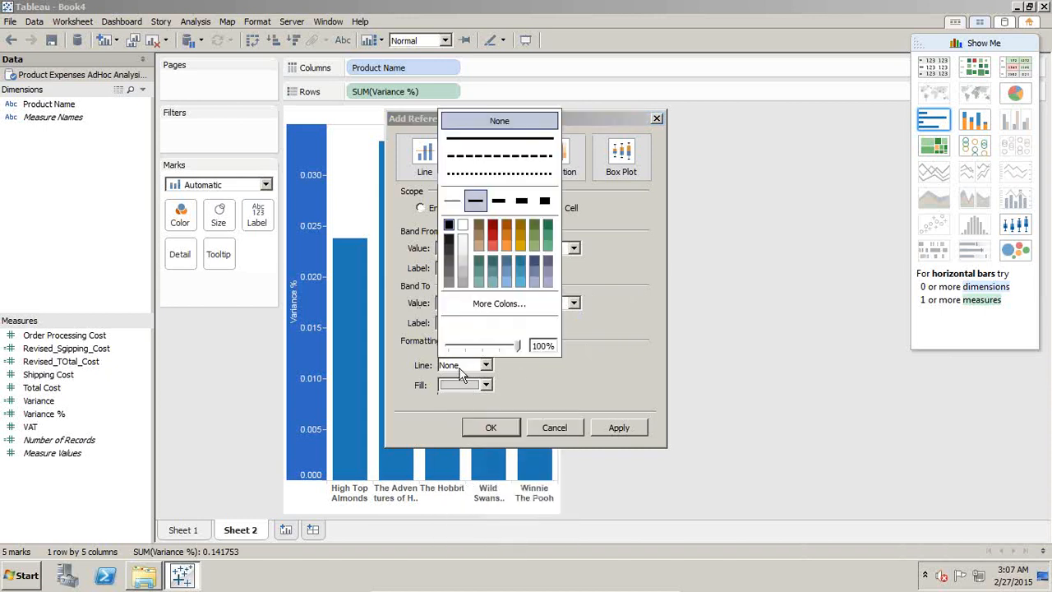
left_click(460, 373)
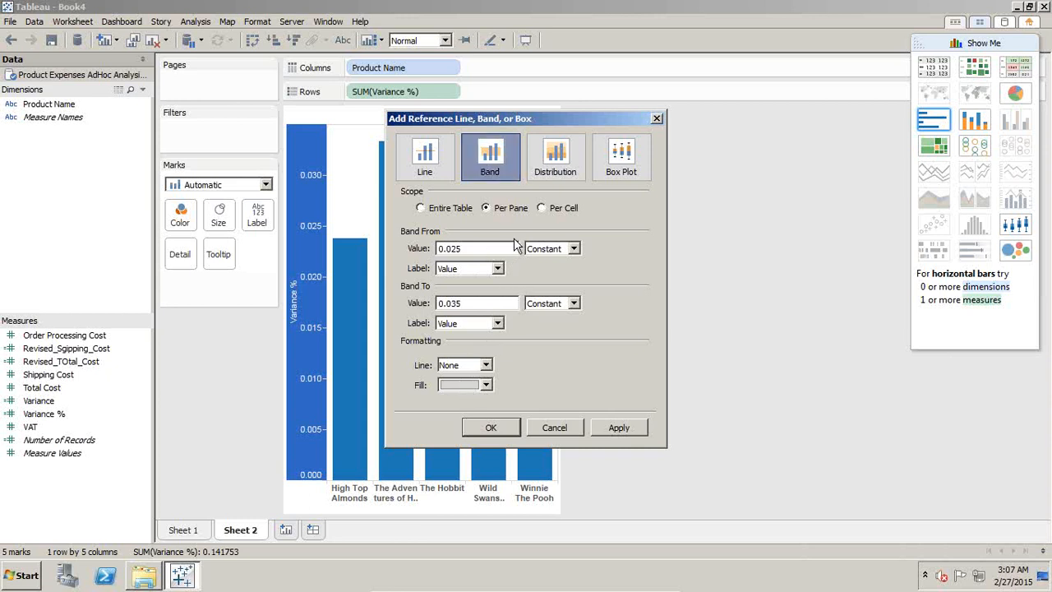
Fill the reference band with light yellow and apply it to the Variance % chart
left_click(474, 386)
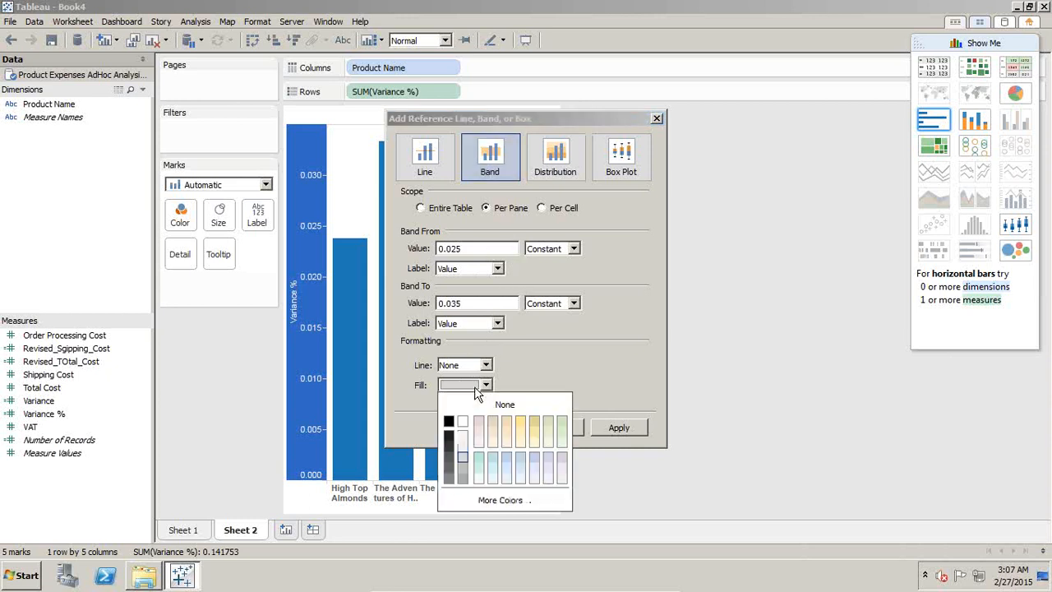
left_click(523, 427)
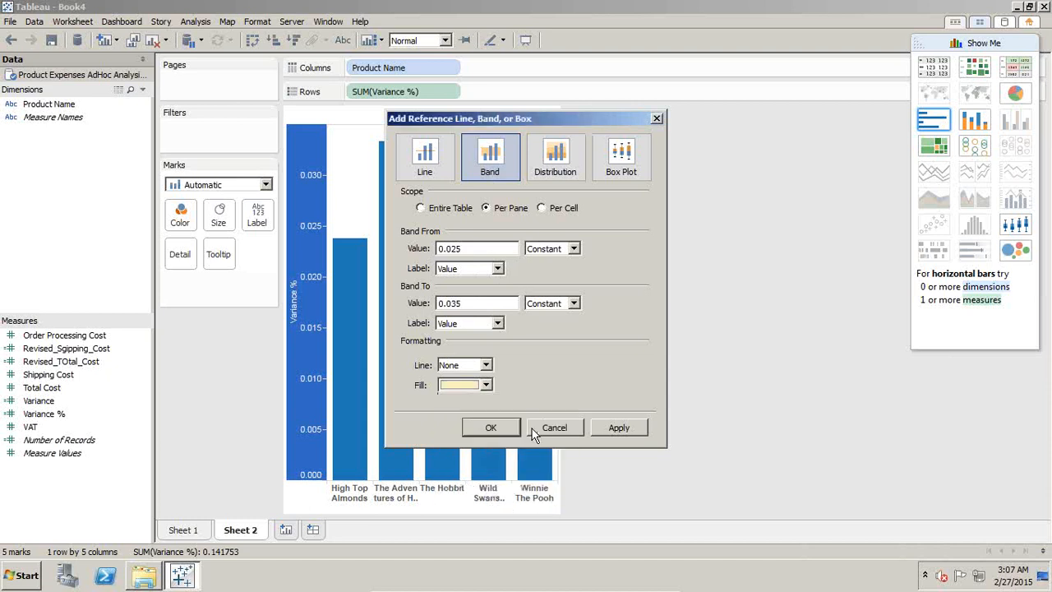
left_click(612, 428)
left_click(491, 427)
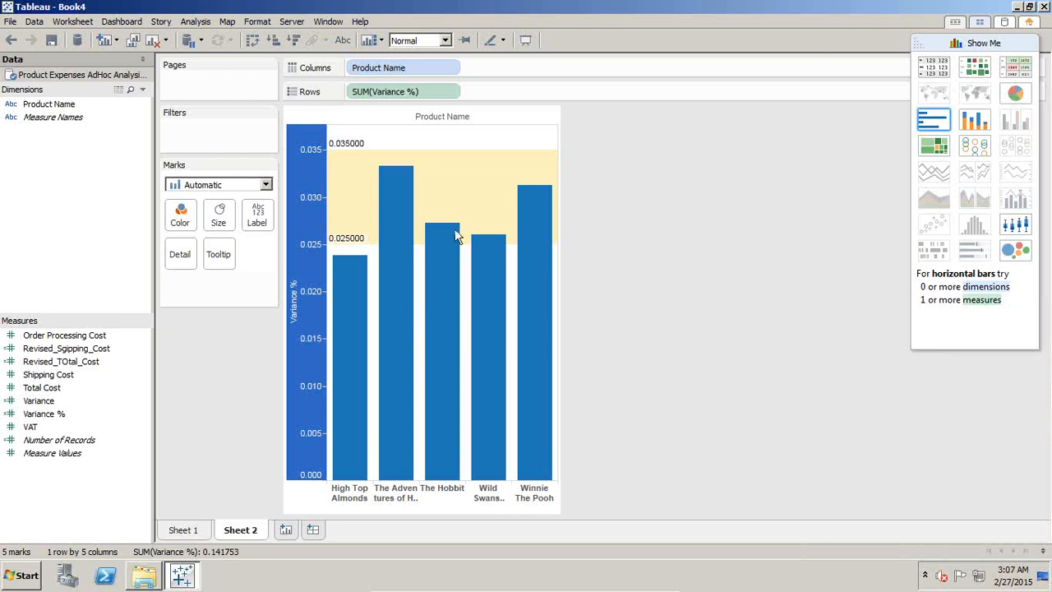
Switch to the running PowerPoint slide show and advance it to the closing "Any Question?" slide
mouse_move(566, 585)
left_click(636, 583)
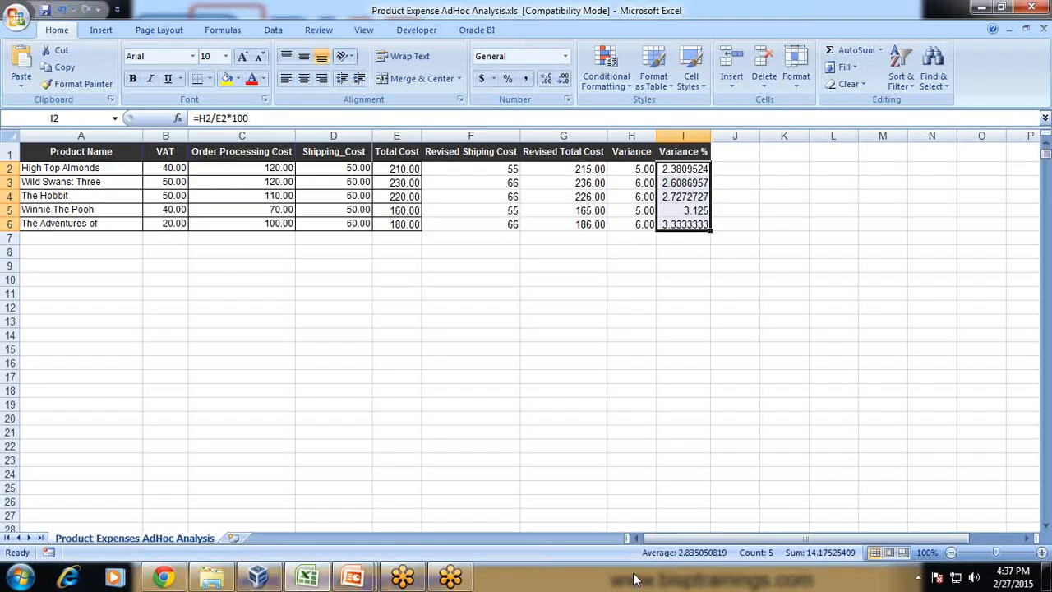
mouse_move(362, 575)
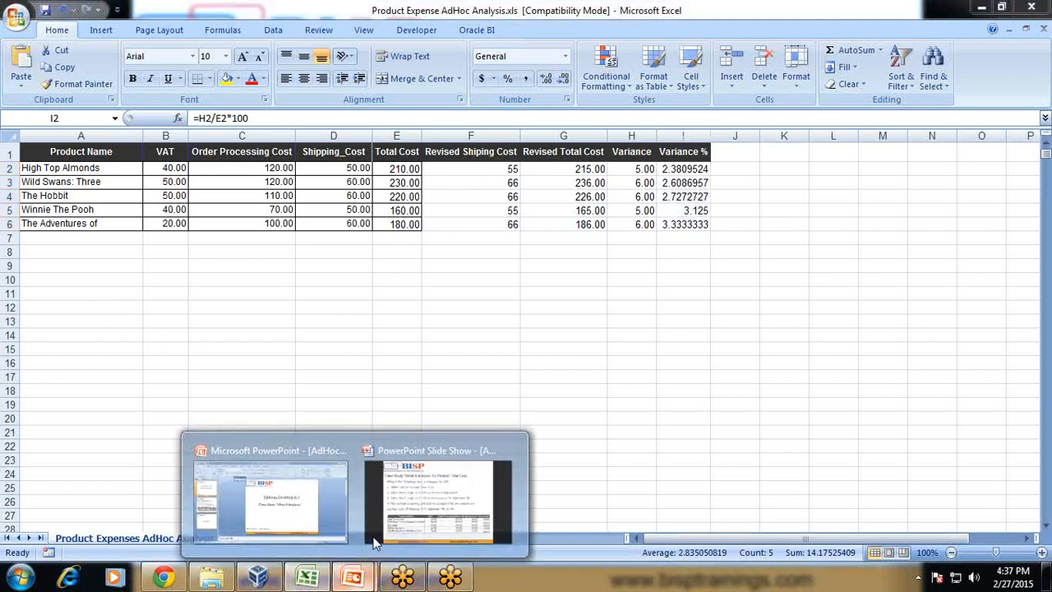
left_click(411, 493)
left_click(413, 488)
scroll(413, 482, "up", 1)
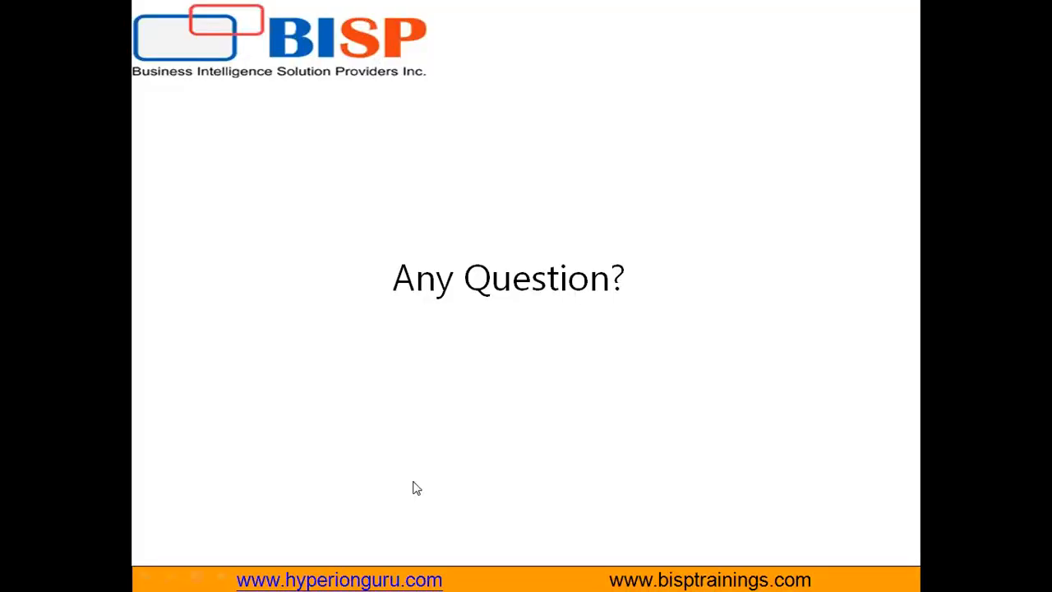